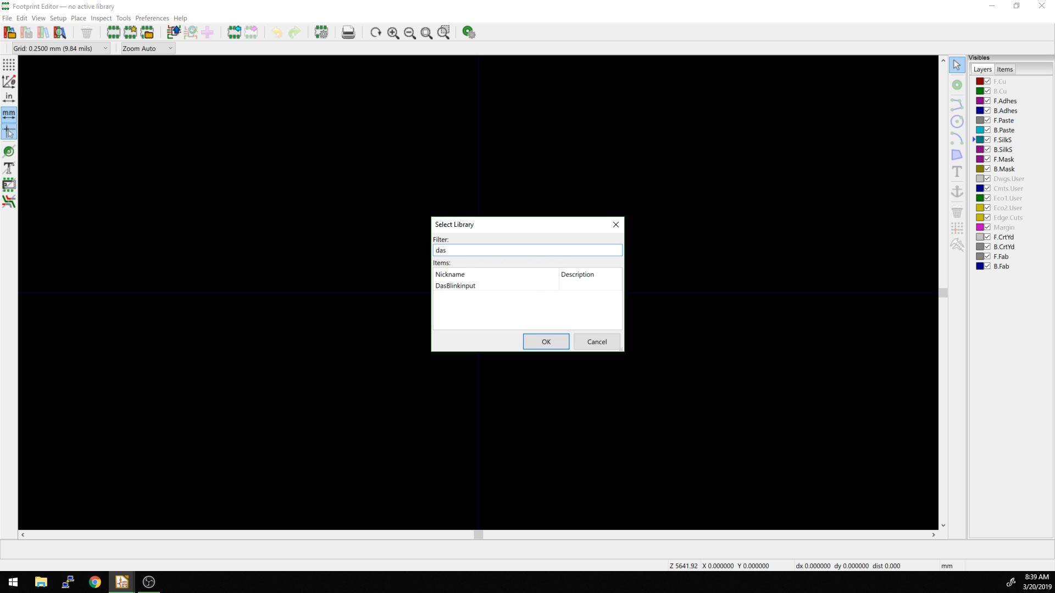
# Make DasBlinkinput the active library and preview its VPW34SR footprint in the footprint library browser.
pyautogui.doubleClick(518, 286)
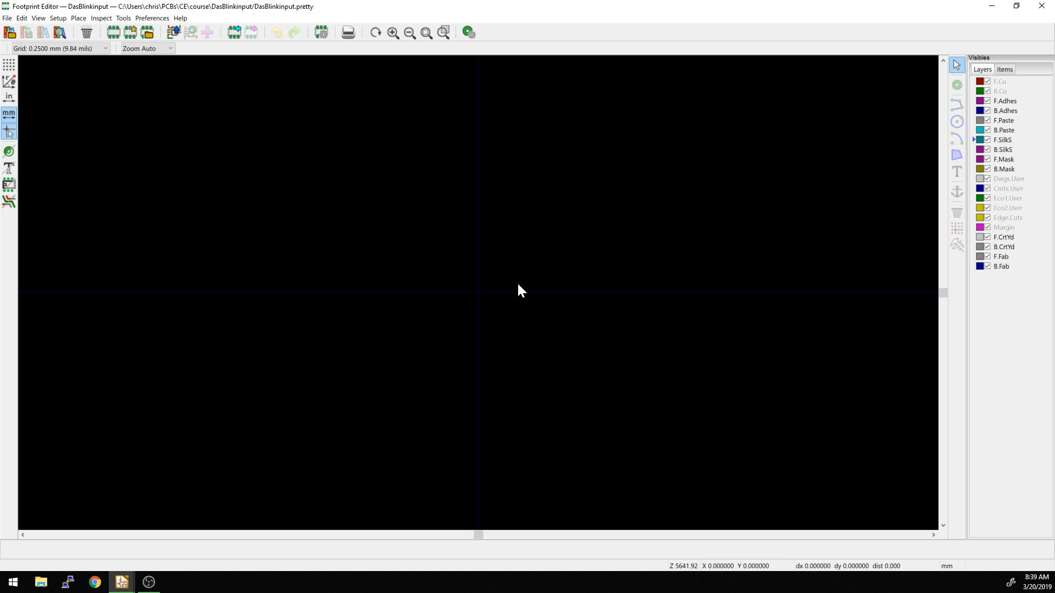
pyautogui.click(146, 32)
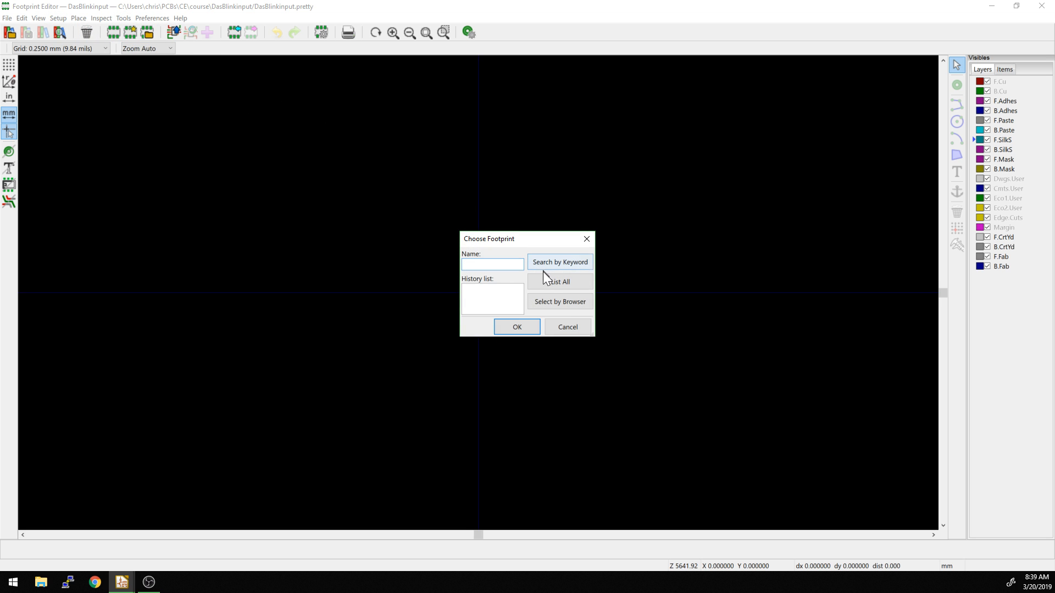
pyautogui.click(551, 301)
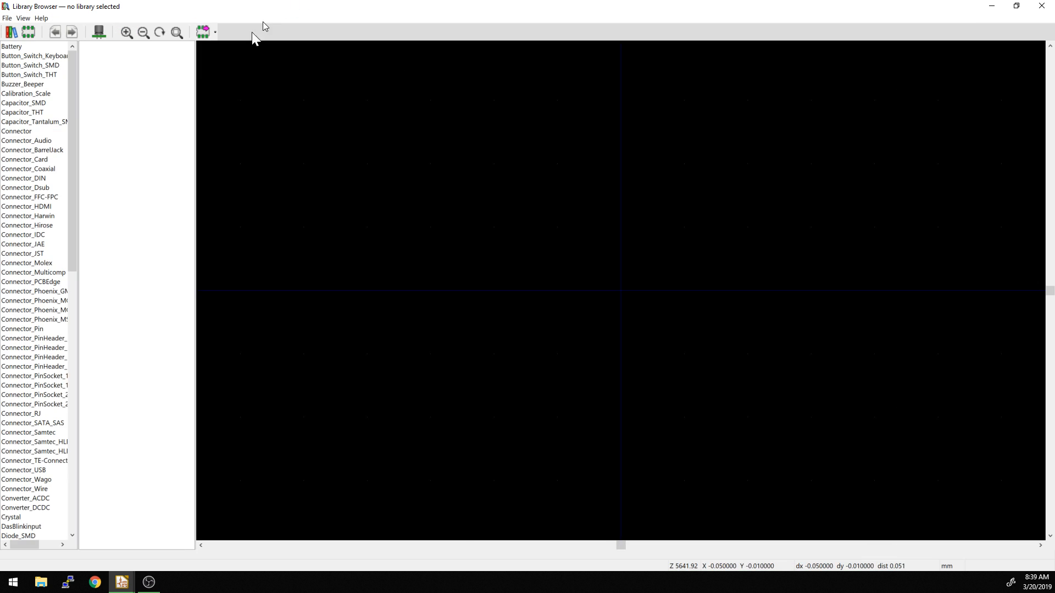
pyautogui.moveTo(72, 207); pyautogui.dragTo(74, 250)
pyautogui.scroll(-6, 36, 406)
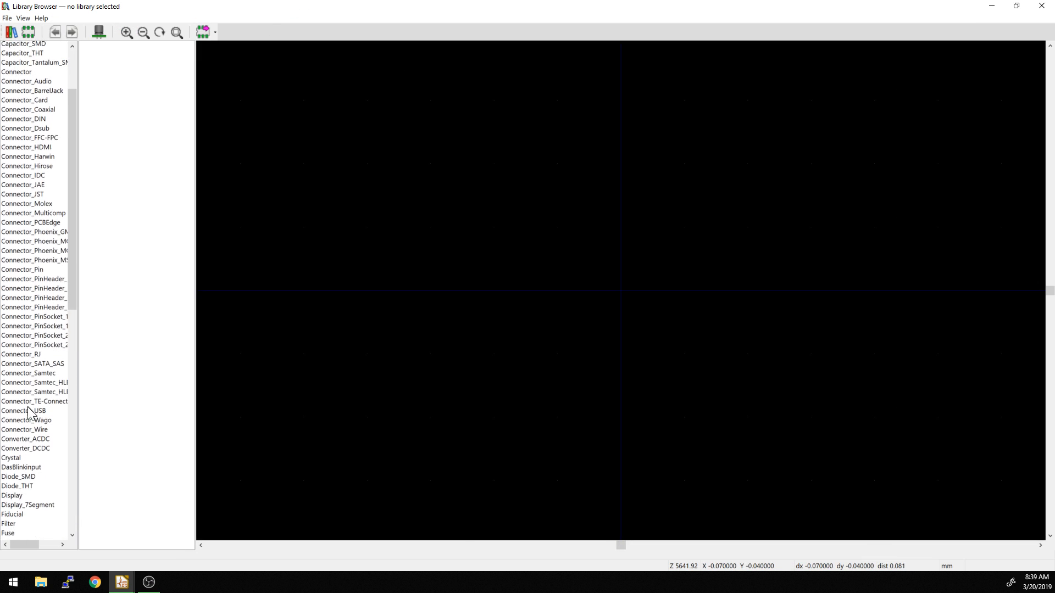
pyautogui.scroll(-1, 28, 413)
pyautogui.click(10, 349)
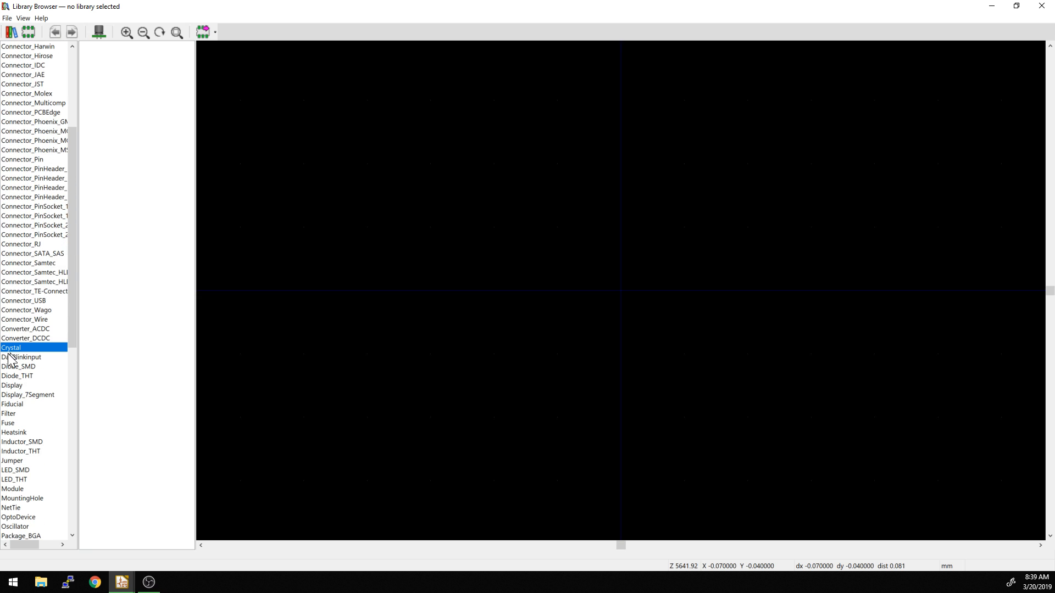
pyautogui.click(10, 358)
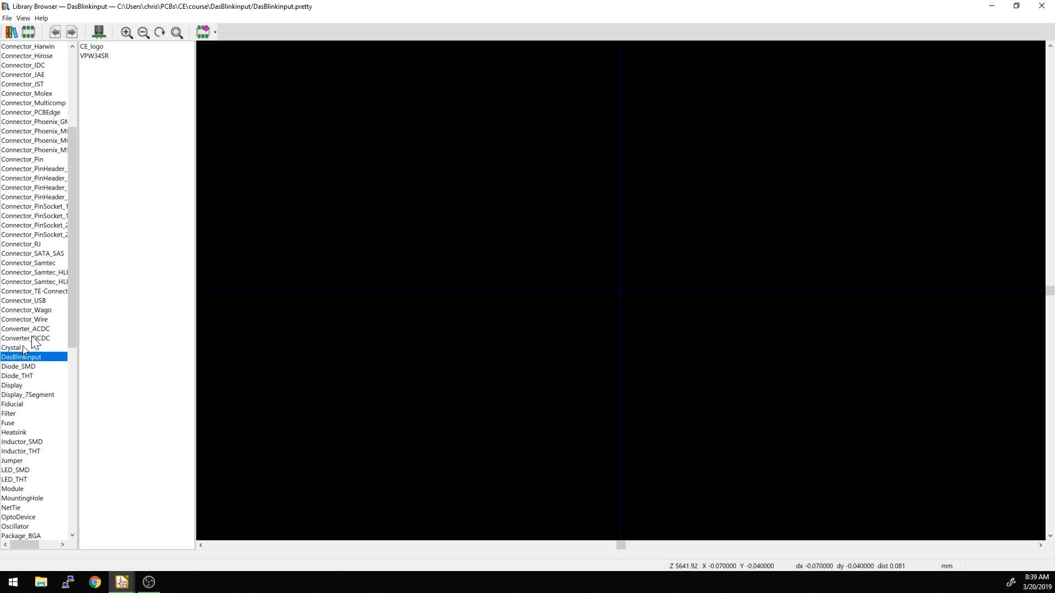
pyautogui.click(93, 56)
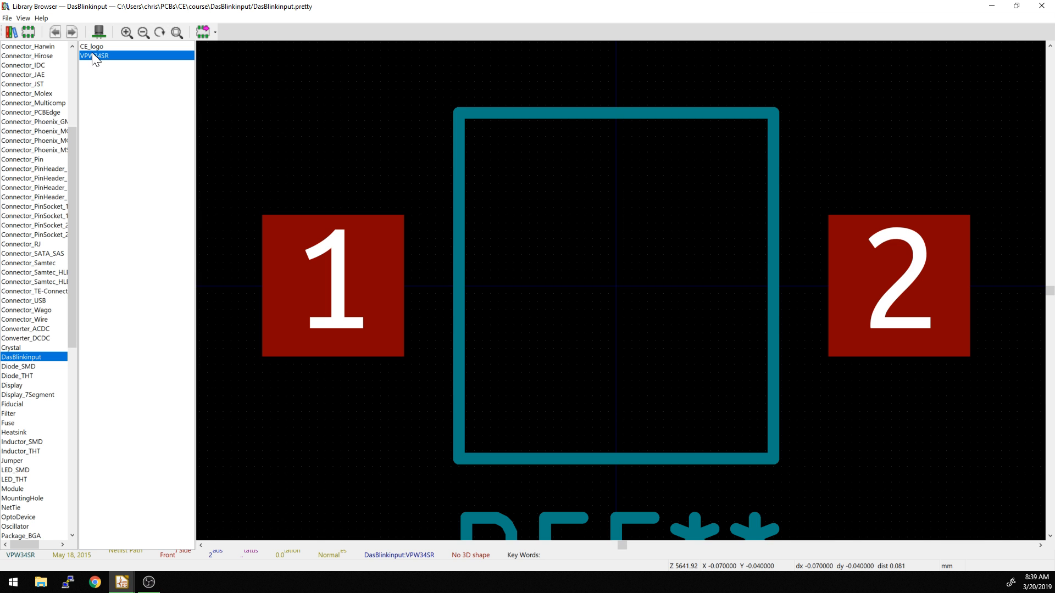
# Examine the two pads and the silkscreen outline of the VPW34SR footprint, looking closely at pad 1.
pyautogui.scroll(-4, 438, 312)
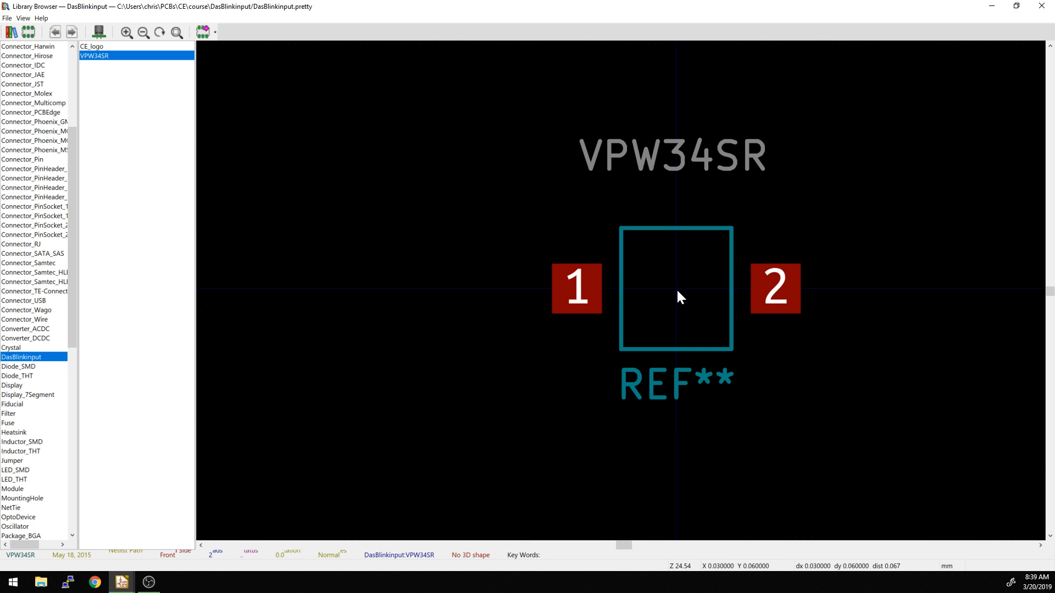
pyautogui.scroll(4, 620, 288)
pyautogui.scroll(-2, 620, 288)
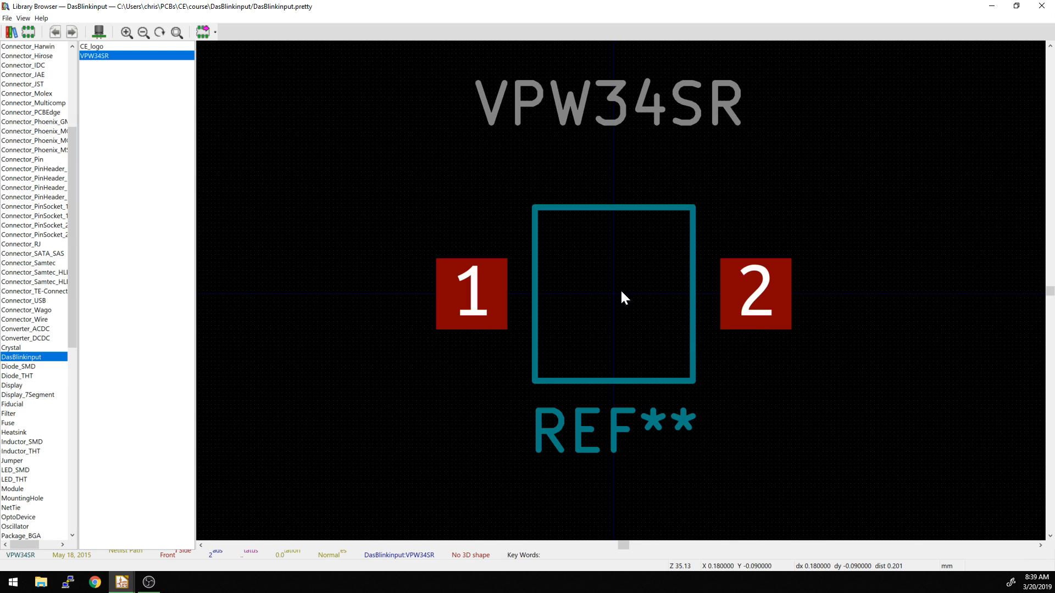
pyautogui.keyDown('ctrl'); pyautogui.hscroll(1, 622, 296); pyautogui.keyUp('ctrl')
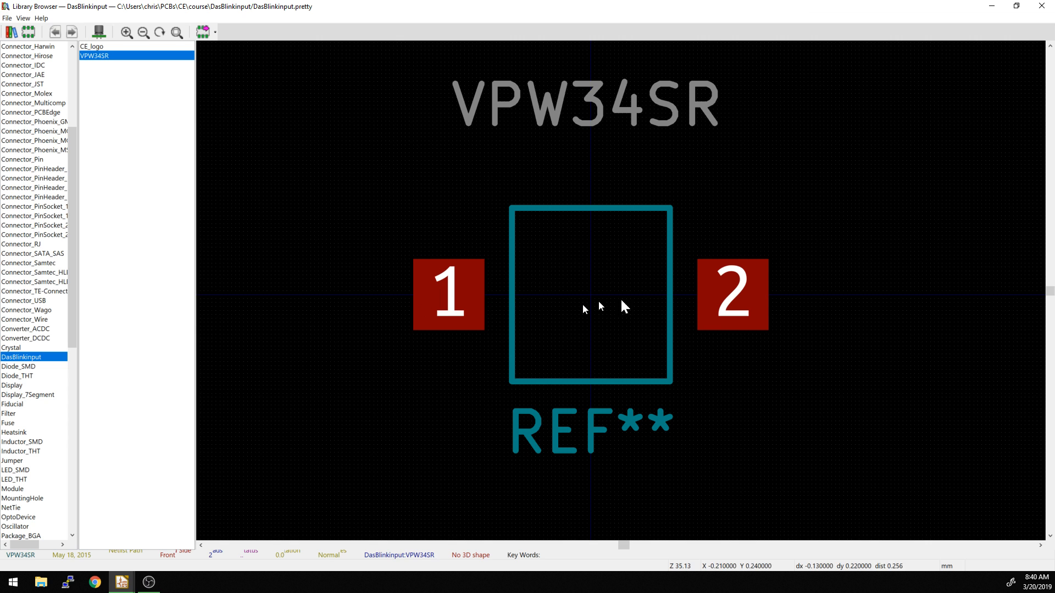
pyautogui.keyDown('ctrl'); pyautogui.hscroll(2, 589, 285); pyautogui.keyUp('ctrl')
pyautogui.keyDown('ctrl'); pyautogui.hscroll(-1, 544, 283); pyautogui.keyUp('ctrl')
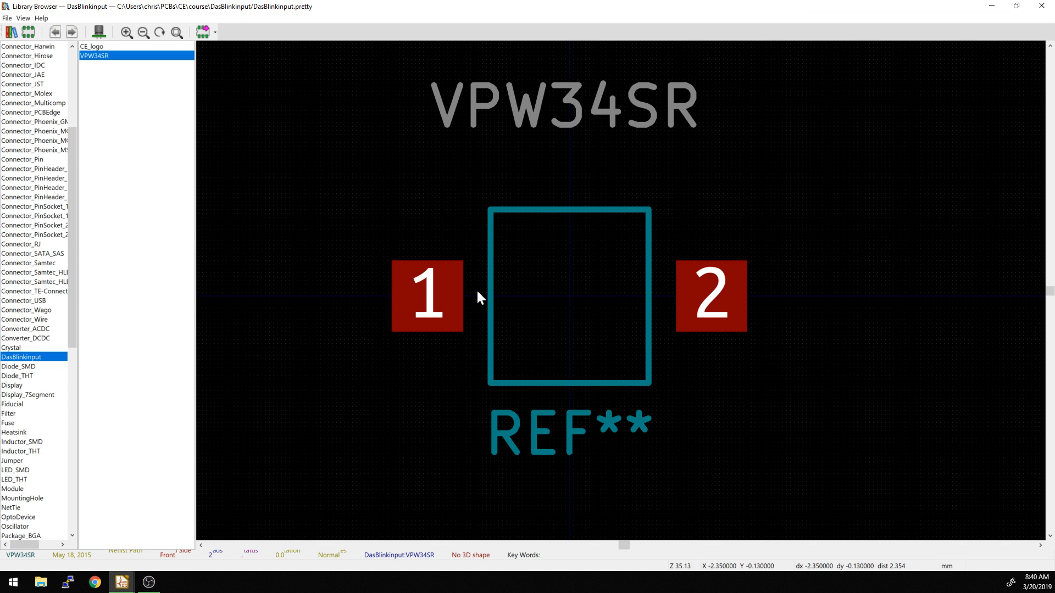
pyautogui.scroll(1, 463, 295)
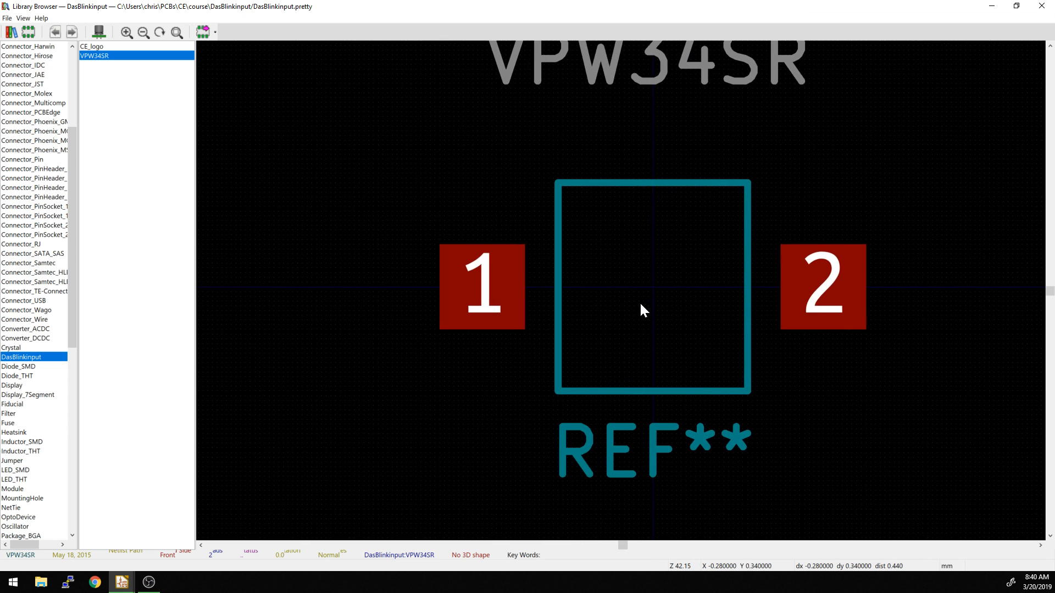
pyautogui.scroll(5, 623, 294)
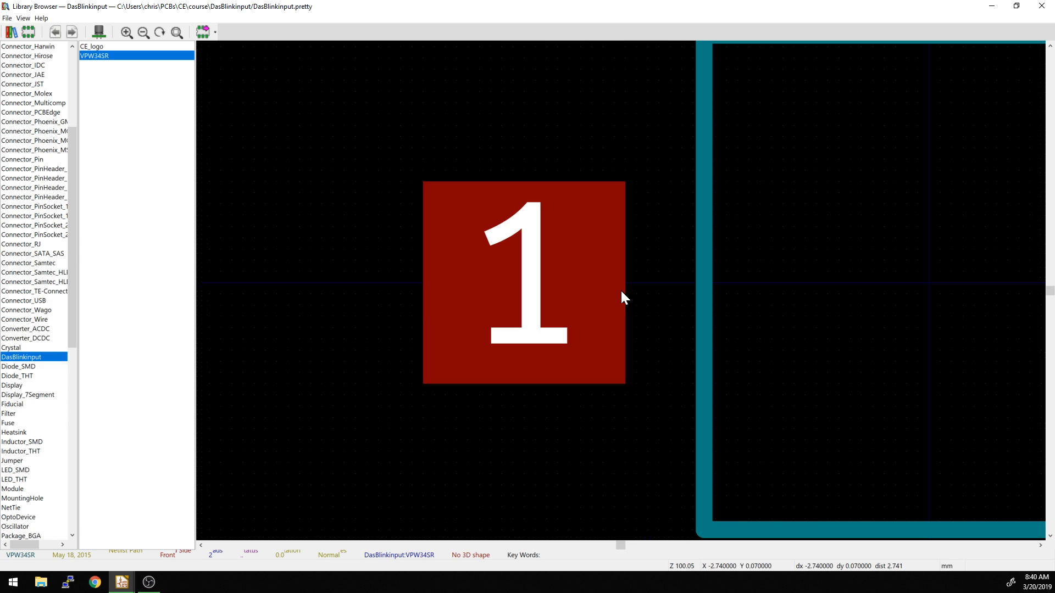
pyautogui.click(587, 290)
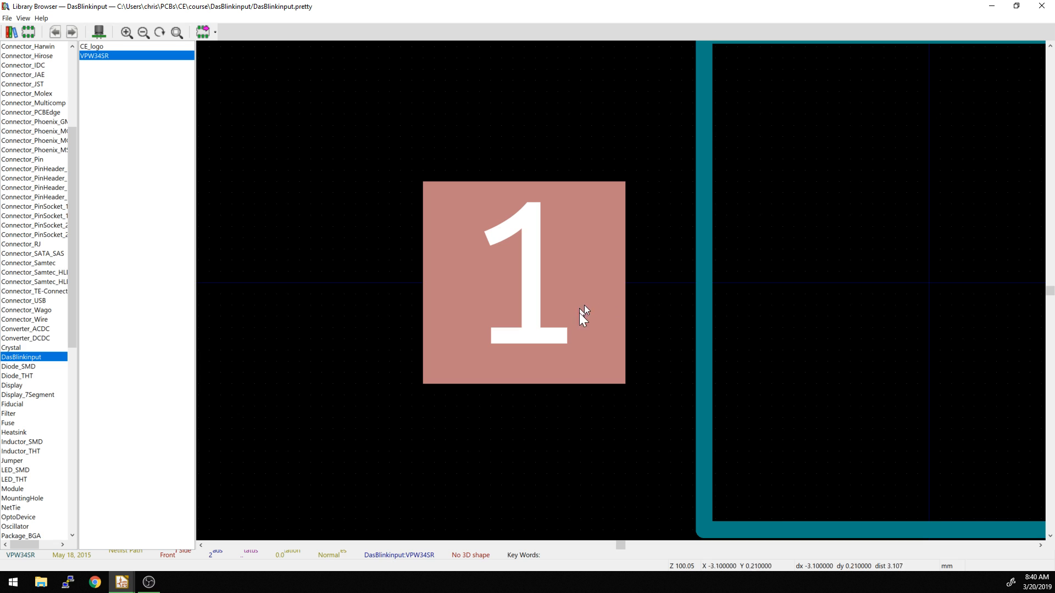
pyautogui.scroll(-1, 602, 313)
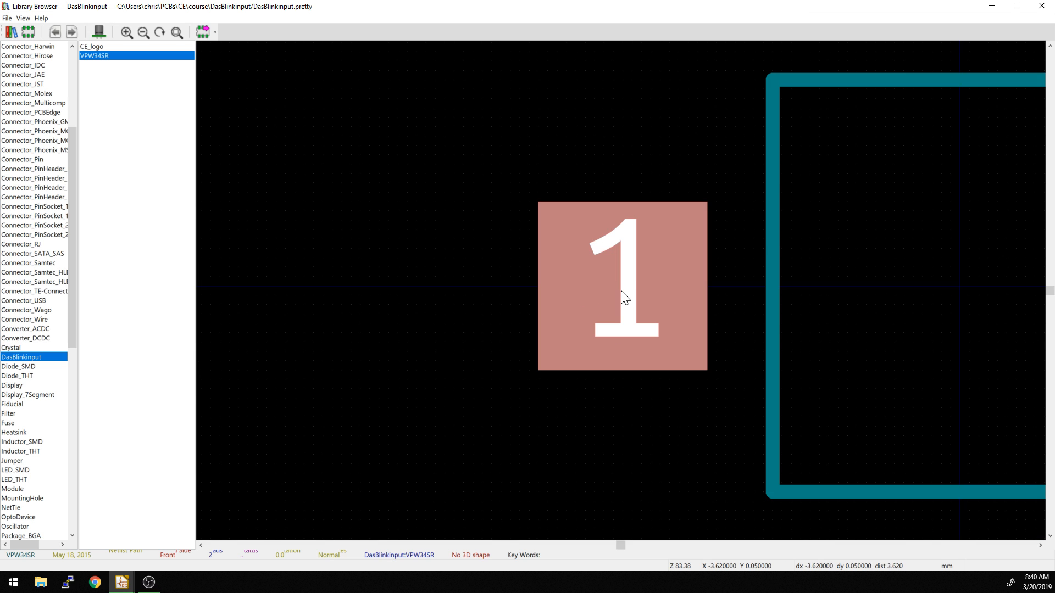
# Load the VPW34SR footprint for editing and remove pad 1 from the F.Paste technical layer.
pyautogui.doubleClick(99, 57)
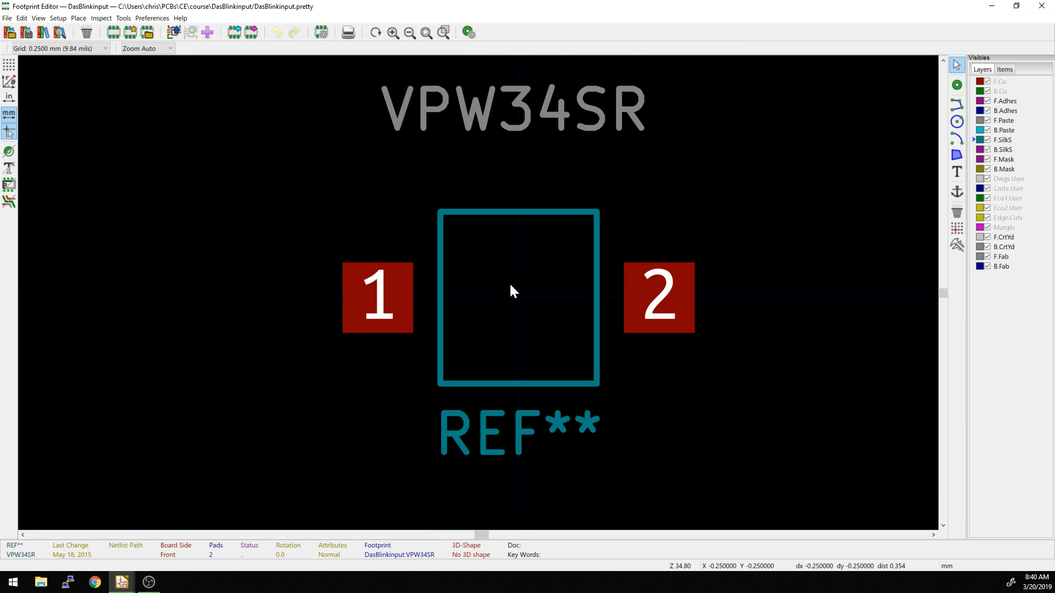
pyautogui.click(387, 302)
pyautogui.scroll(3, 387, 301)
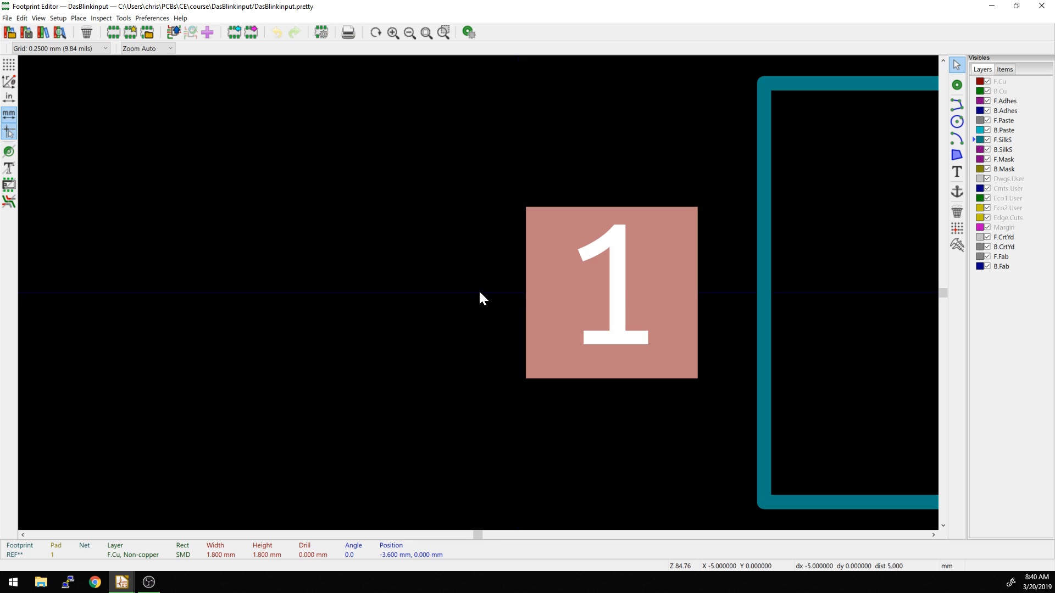
pyautogui.doubleClick(625, 288)
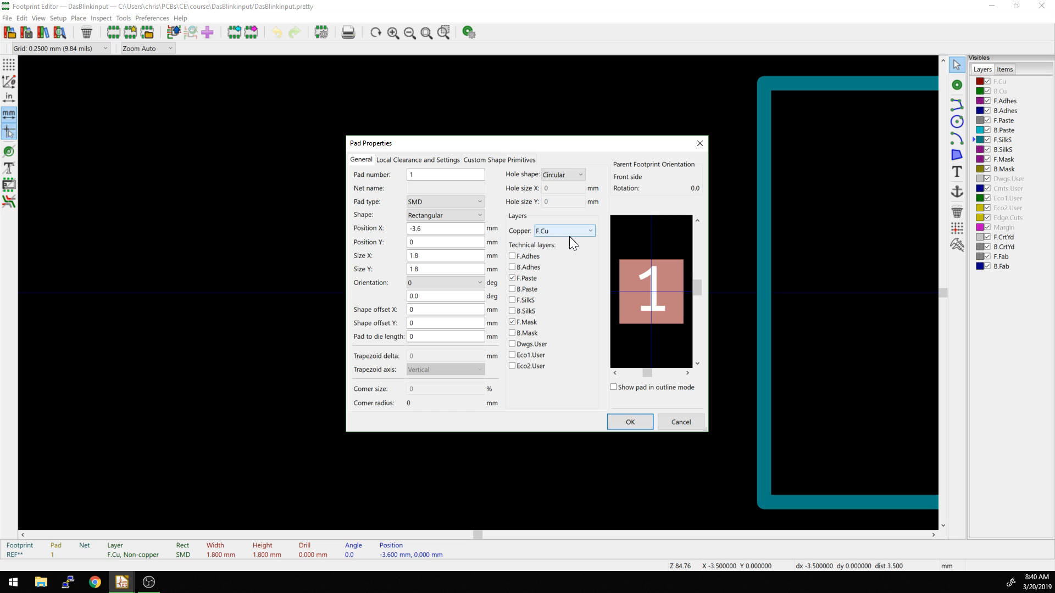
pyautogui.click(512, 278)
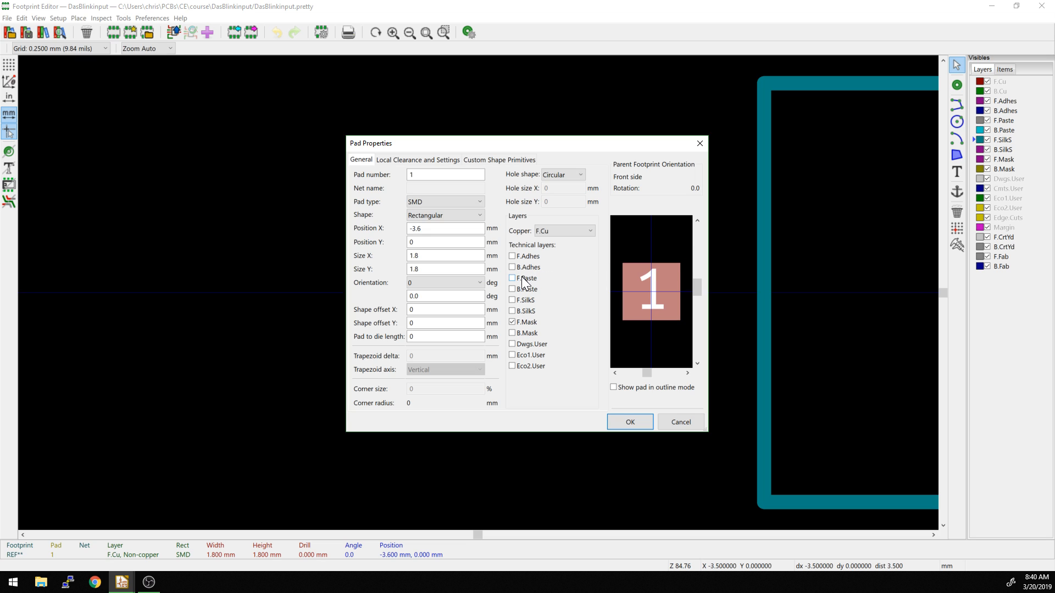
pyautogui.click(631, 422)
pyautogui.scroll(-3, 478, 297)
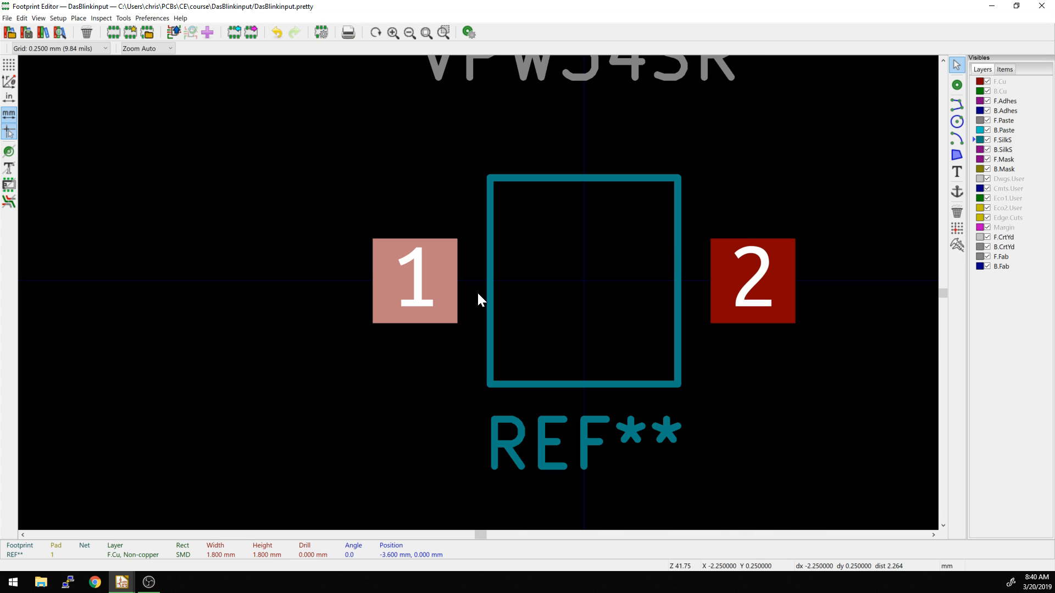
# Make F.Paste the active layer and inspect the solder paste on pads 1 and 2.
pyautogui.click(1006, 120)
pyautogui.click(815, 300)
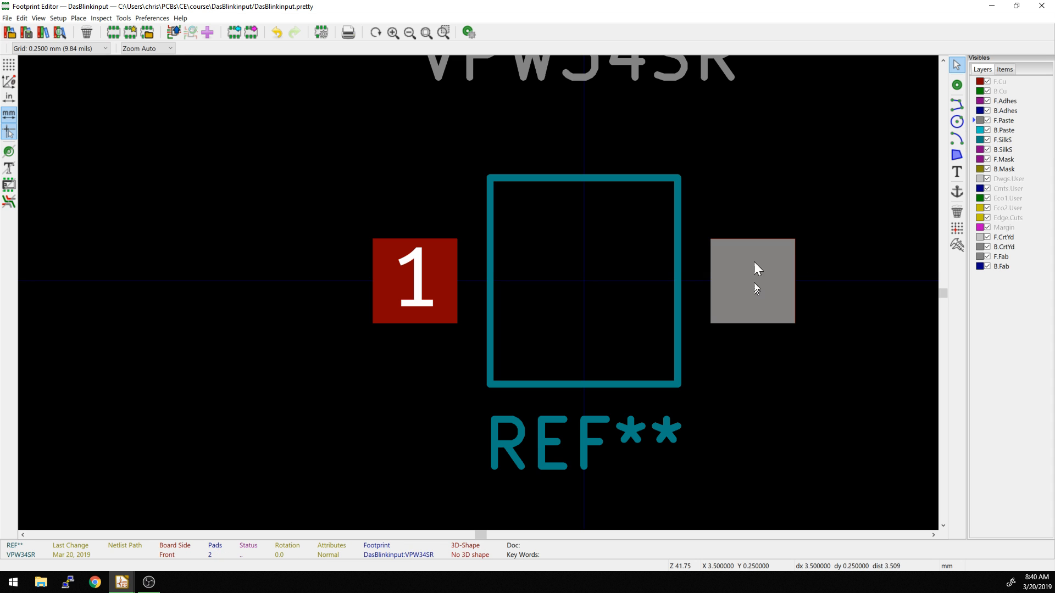
pyautogui.scroll(1, 476, 291)
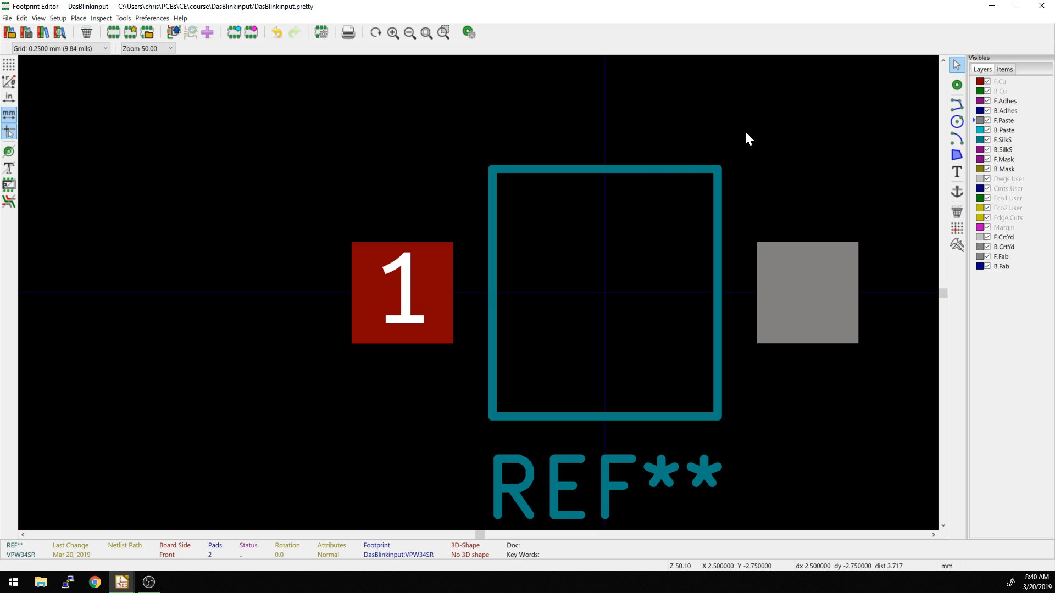
# Draw a four-sided F.Paste polygon about 0.7 by 0.8 mm over pad 1's upper-left corner, using a 0.1000 mm grid.
pyautogui.click(958, 156)
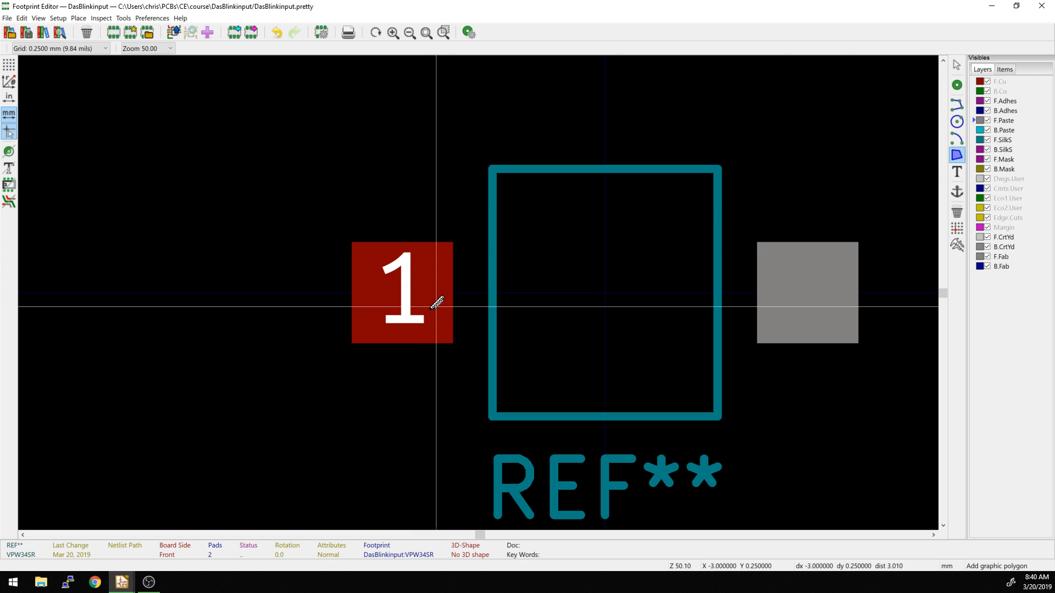
pyautogui.rightClick(345, 253)
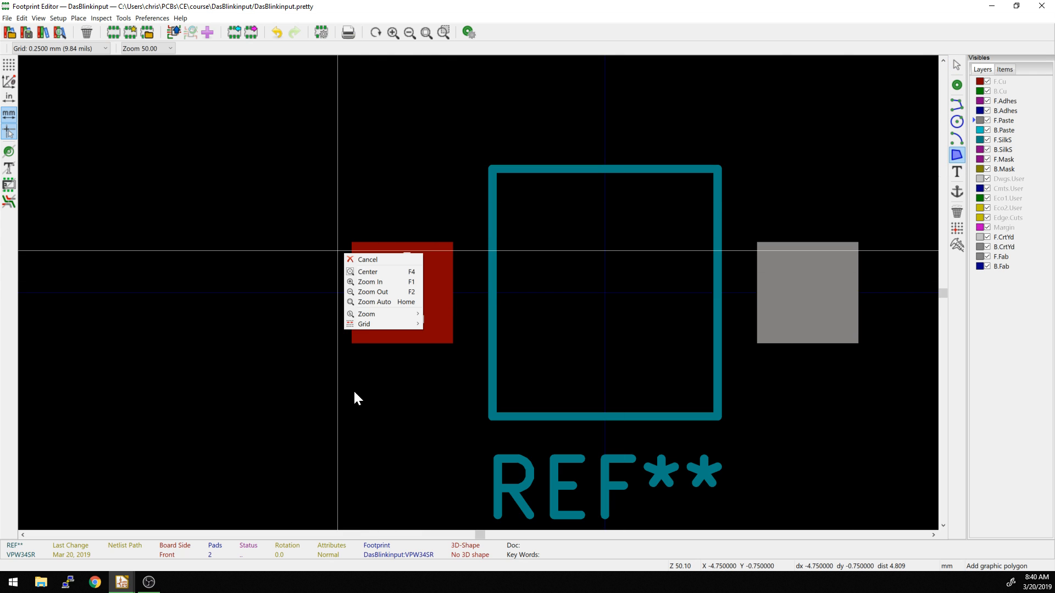
pyautogui.moveTo(360, 323)
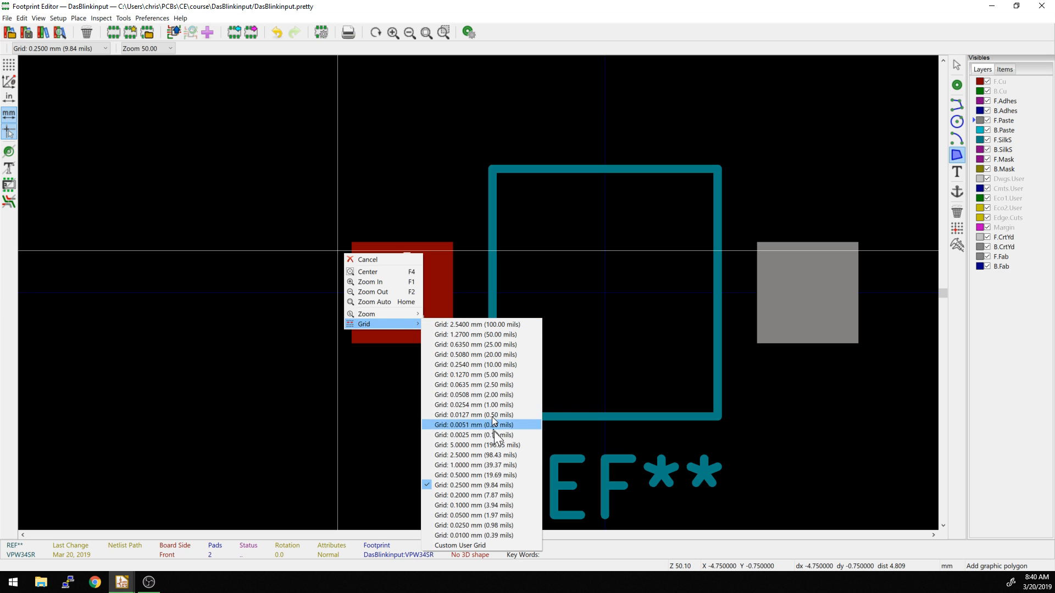
pyautogui.click(490, 502)
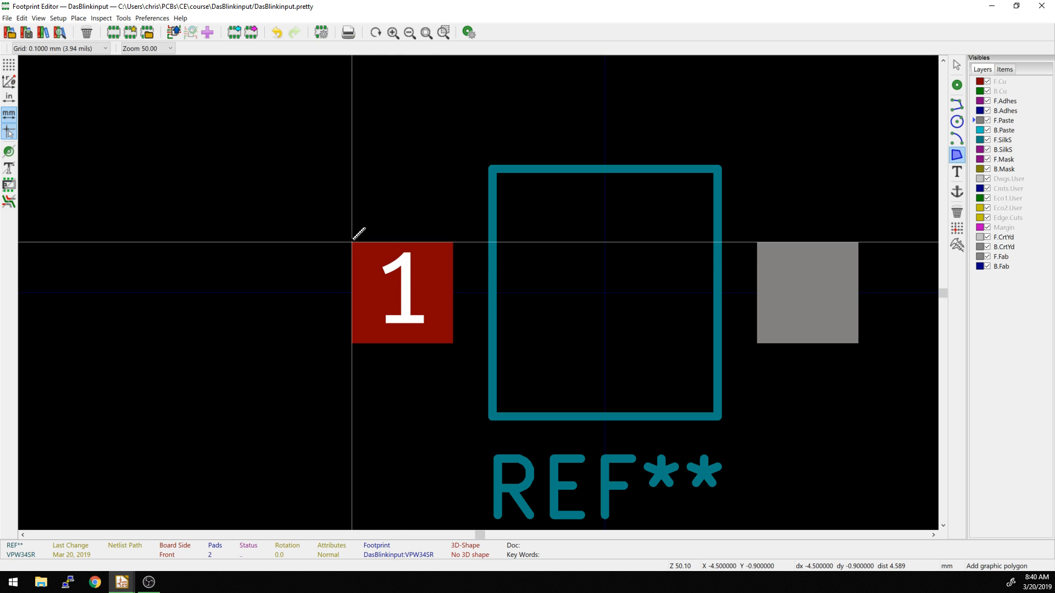
pyautogui.click(352, 242)
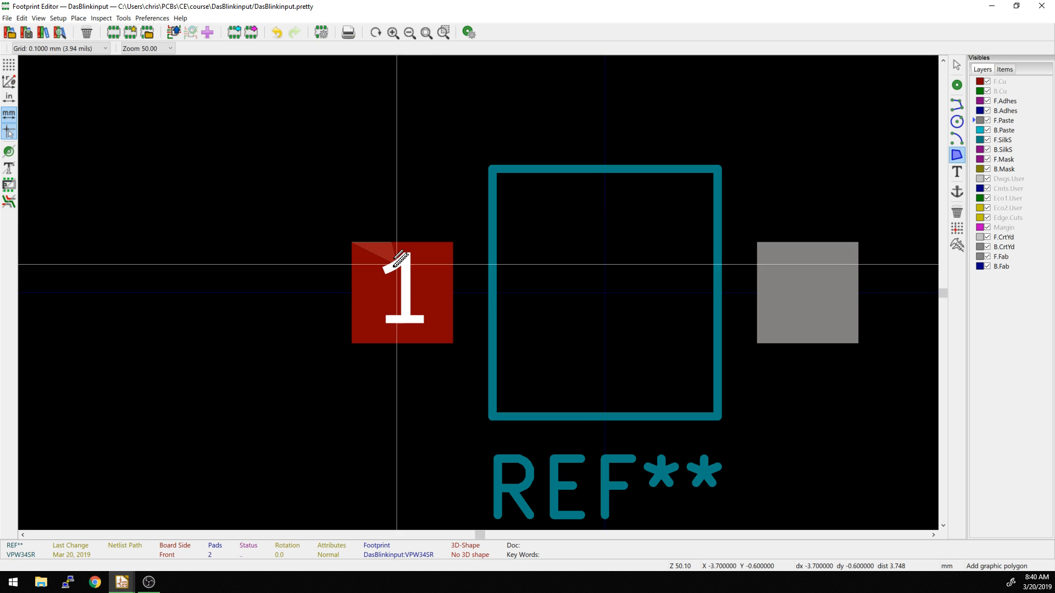
pyautogui.click(391, 287)
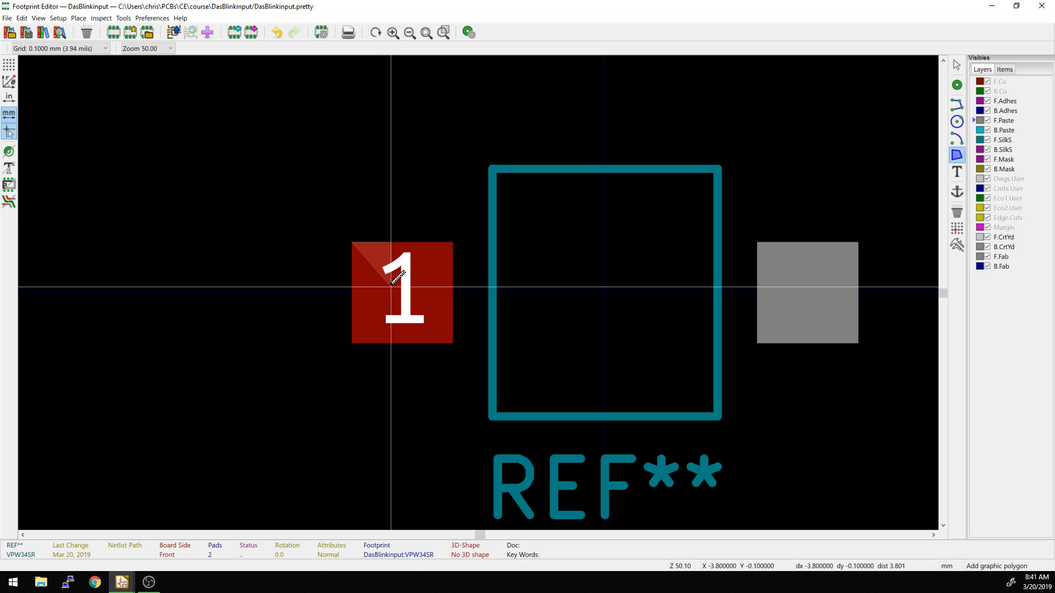
pyautogui.click(352, 283)
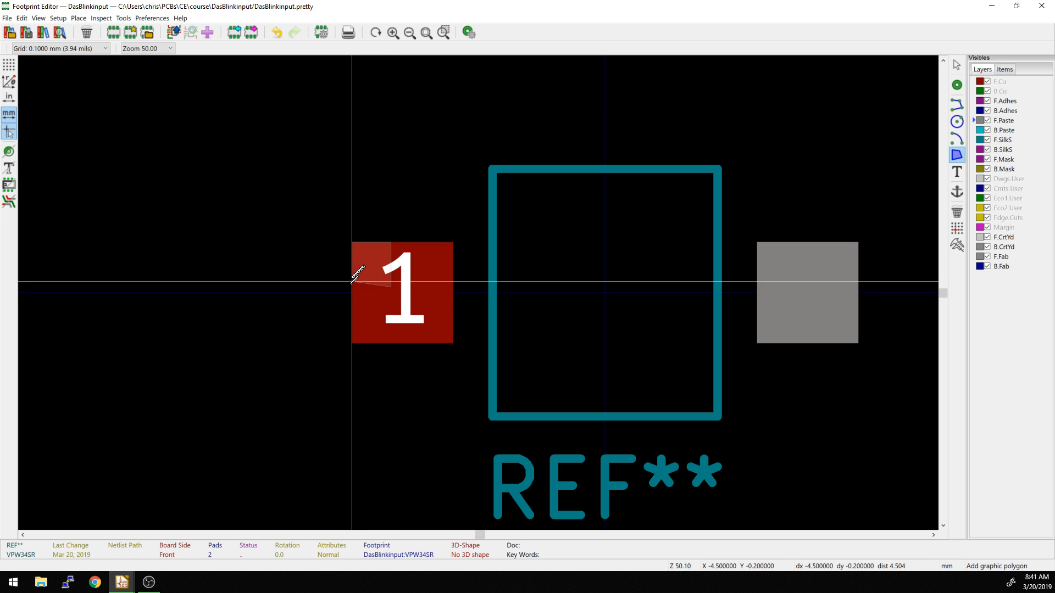
pyautogui.click(352, 242)
pyautogui.press('Escape')
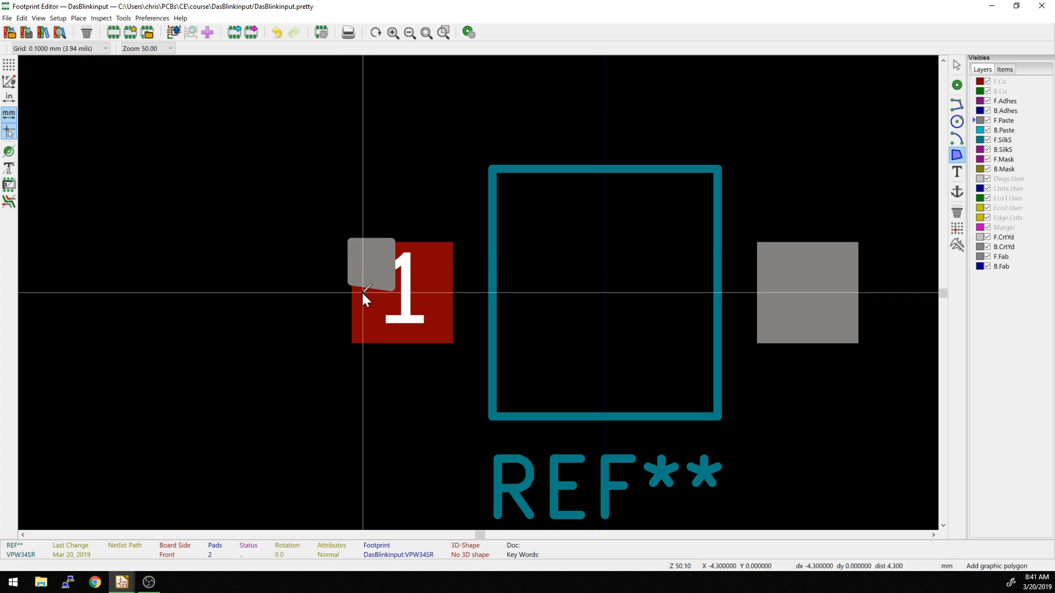
# Move the paste polygon's lower-left corner down 0.1 mm so that its bottom edge is horizontal.
pyautogui.scroll(1, 362, 291)
pyautogui.click(482, 293)
pyautogui.click(467, 292)
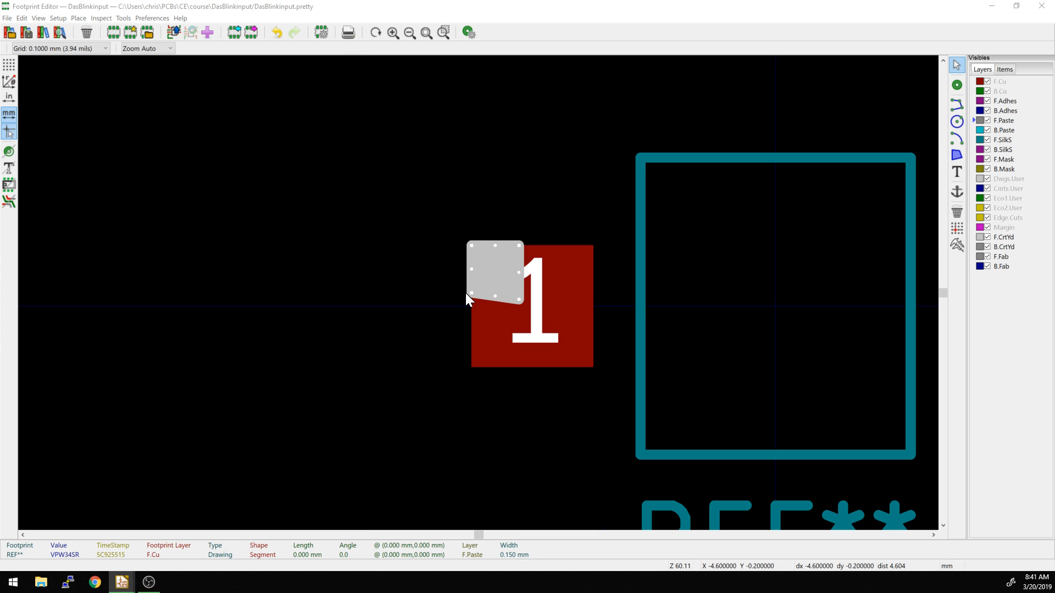
pyautogui.doubleClick(469, 292)
pyautogui.click(492, 310)
pyautogui.moveTo(472, 293); pyautogui.dragTo(472, 299)
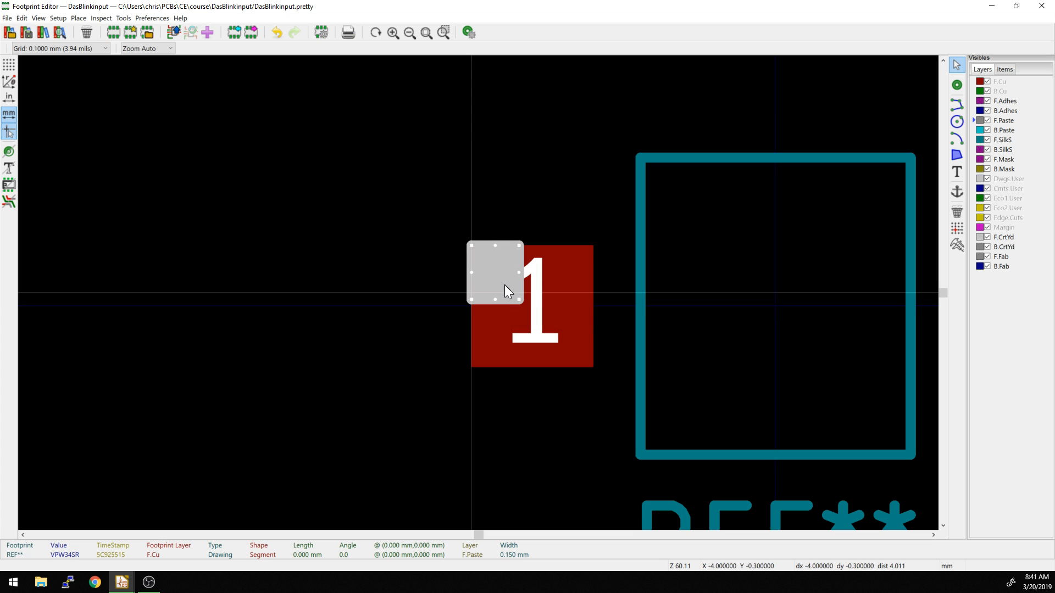
pyautogui.click(452, 277)
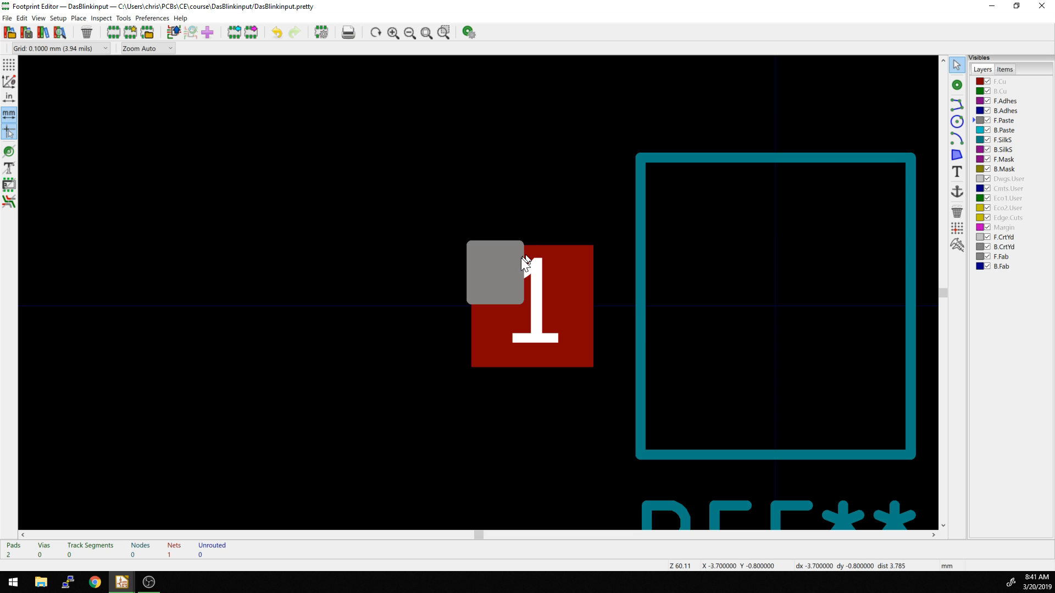
# Move the paste polygon 0.2 mm right and 0.2 mm down so that it lies inside pad 1.
pyautogui.click(502, 279)
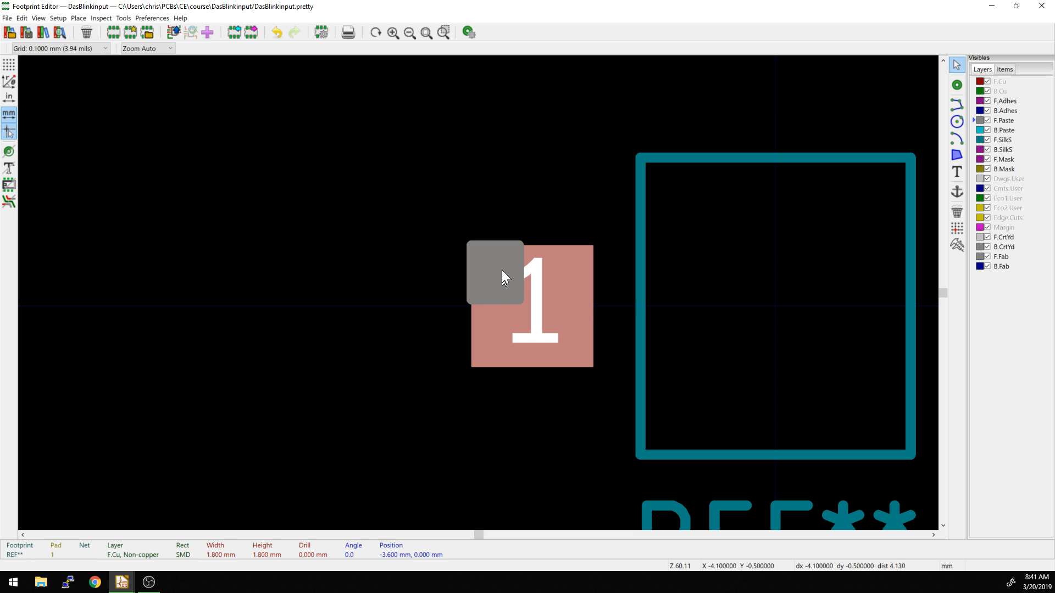
pyautogui.click(470, 242)
pyautogui.moveTo(477, 252); pyautogui.dragTo(486, 258)
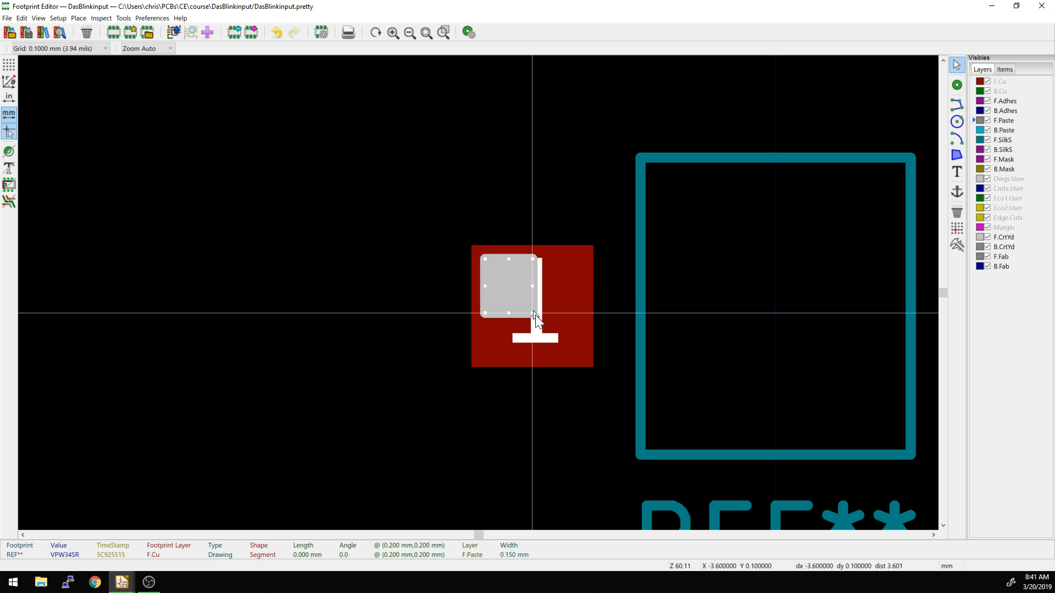
# Shrink the paste polygon to a square of about 0.6 by 0.6 mm by moving its two right corners and lower-left corner inward.
pyautogui.moveTo(535, 314); pyautogui.dragTo(525, 301)
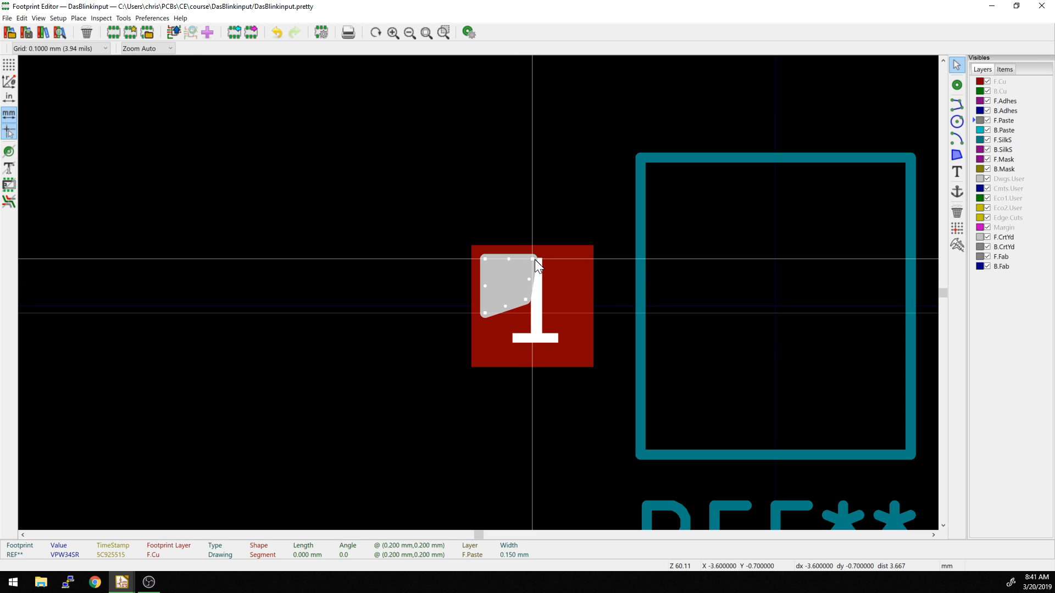
pyautogui.moveTo(534, 259); pyautogui.dragTo(526, 259)
pyautogui.moveTo(485, 313); pyautogui.dragTo(484, 300)
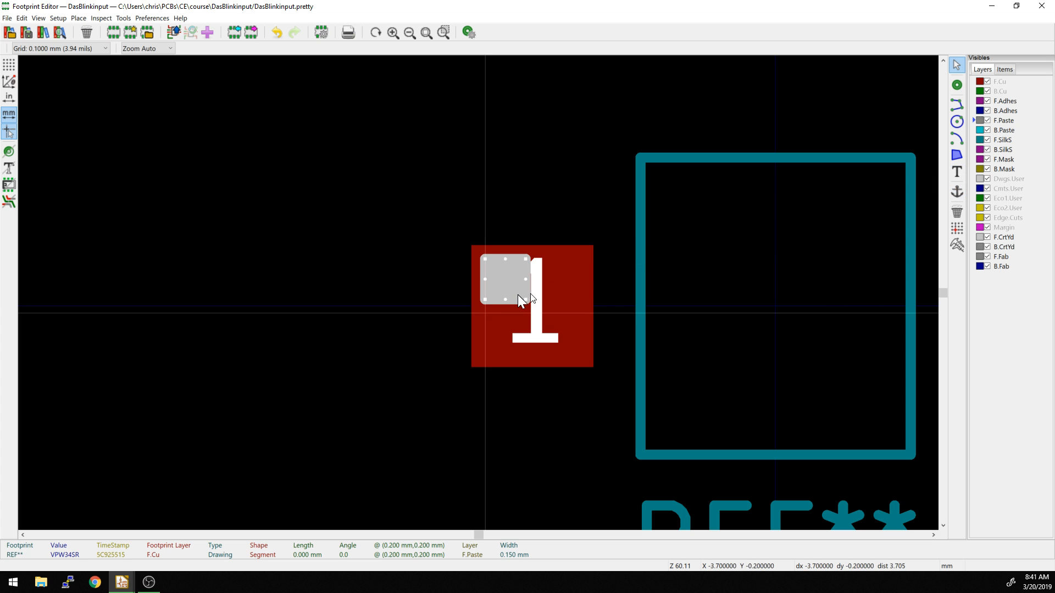
# Try to copy the paste polygon and paste the duplicate beside it on pad 1.
pyautogui.click(500, 238)
pyautogui.click(522, 275)
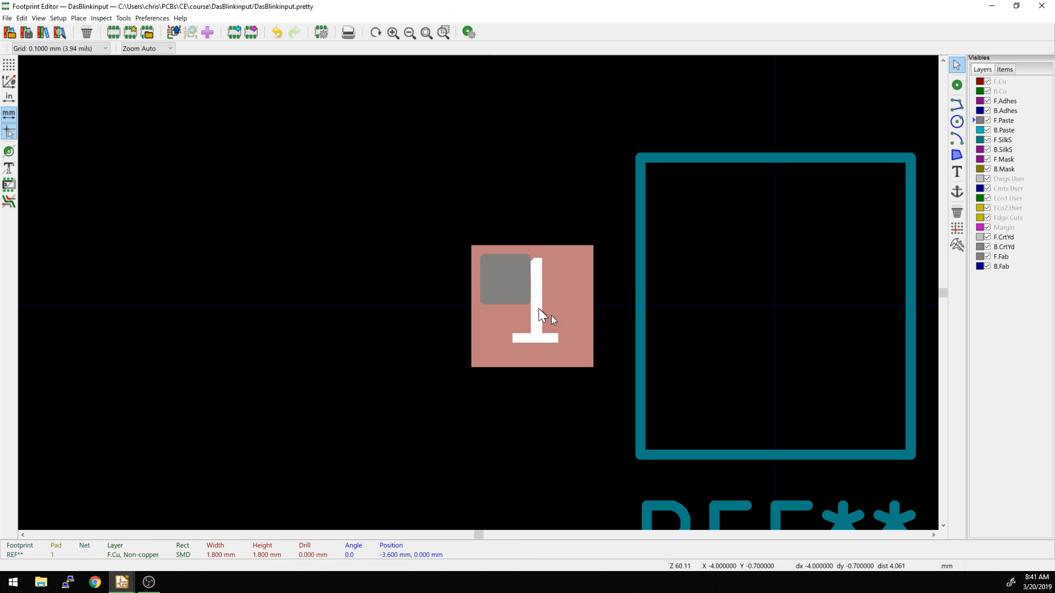
pyautogui.click(427, 285)
pyautogui.press('Escape')
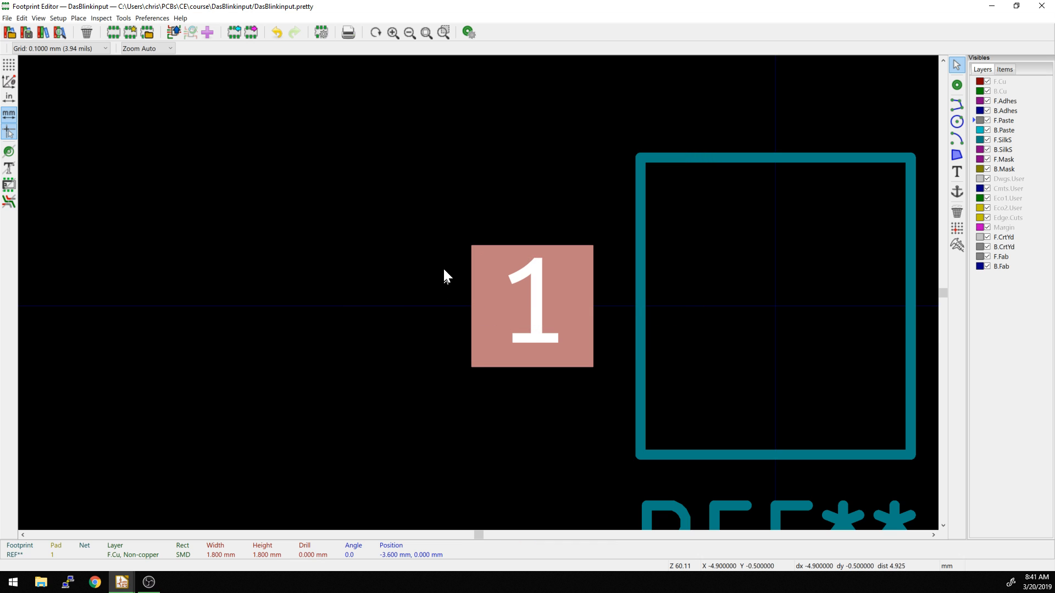
pyautogui.moveTo(430, 222); pyautogui.dragTo(549, 325)
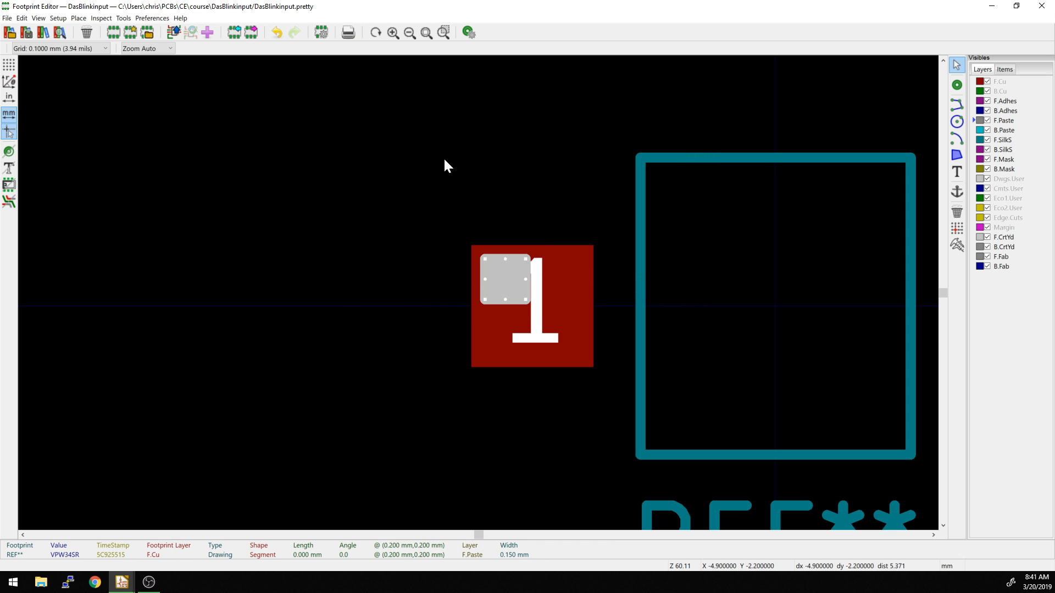
pyautogui.rightClick(501, 280)
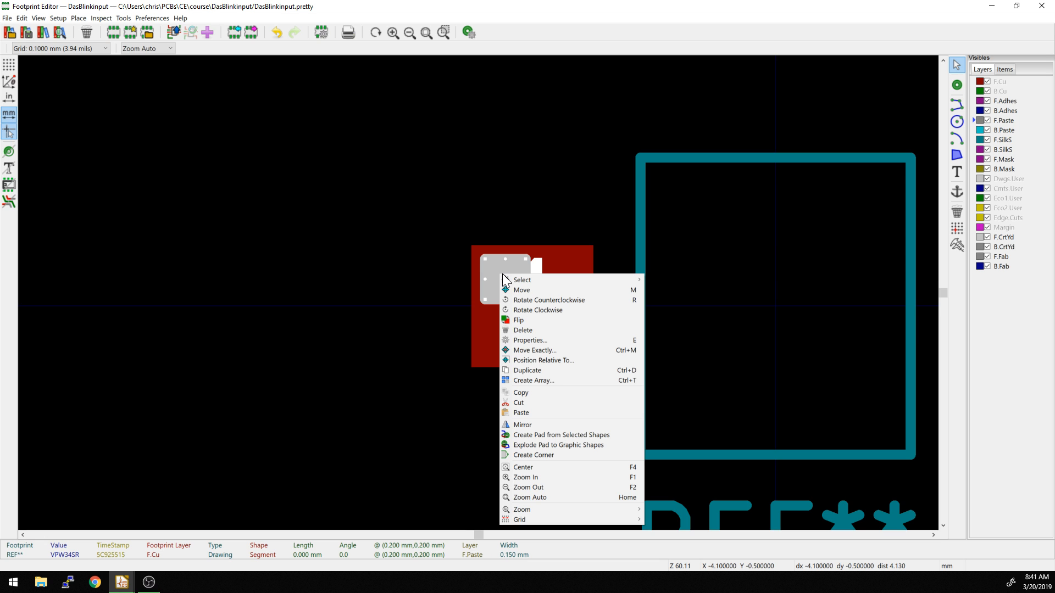
pyautogui.click(535, 393)
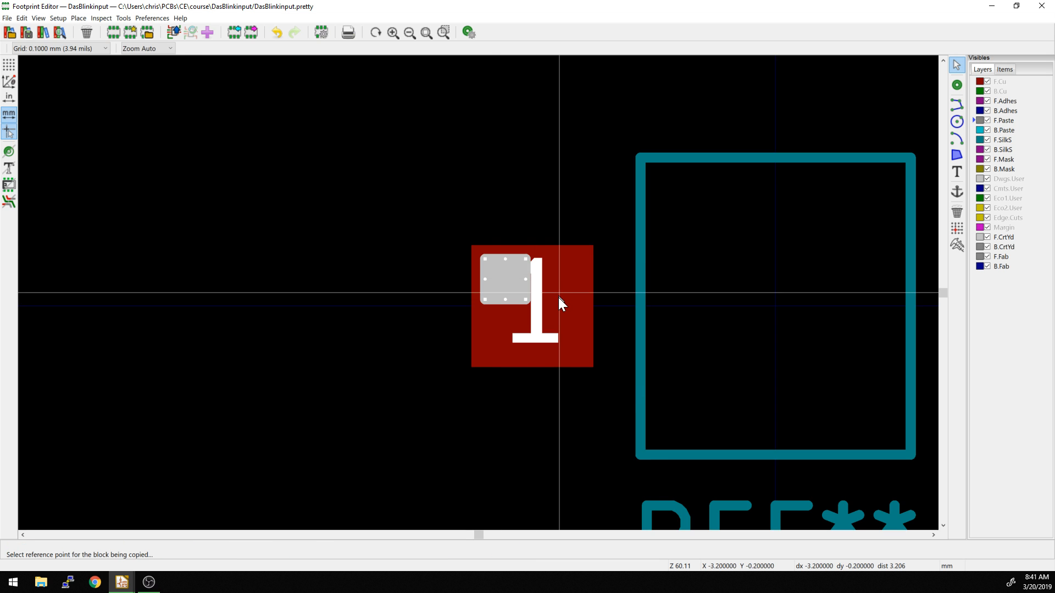
pyautogui.click(547, 267)
pyautogui.rightClick(548, 259)
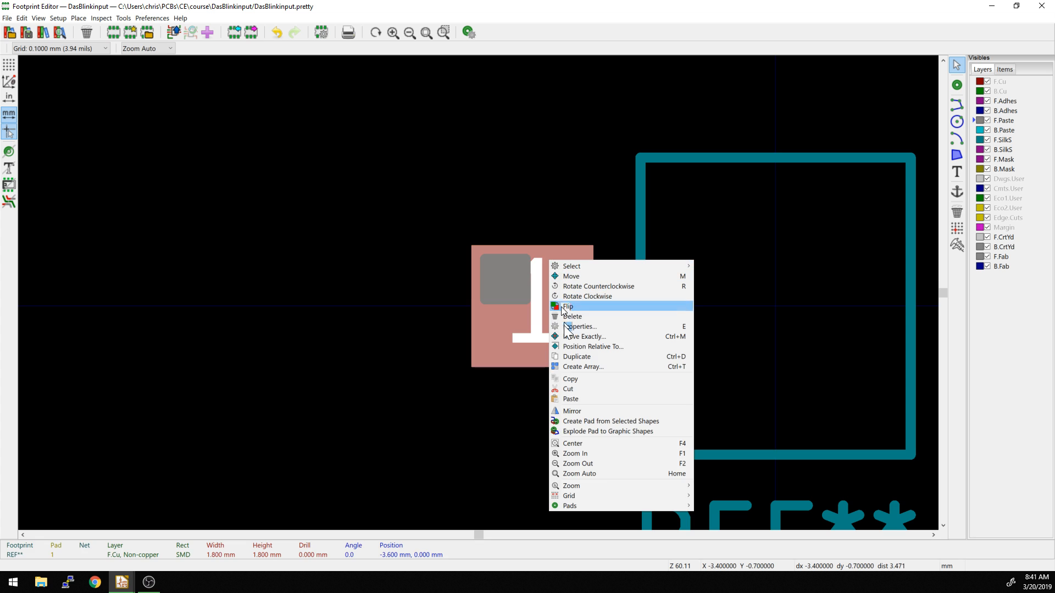
pyautogui.click(584, 398)
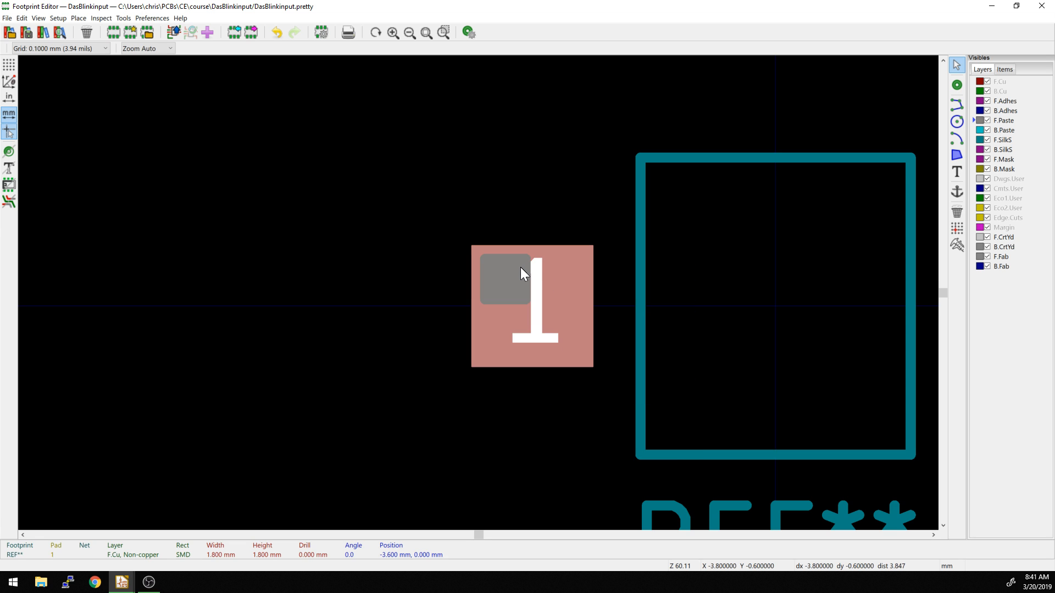
# Try to move the paste polygon about 0.4 mm to the right on pad 1, and reverse the move.
pyautogui.press('m')
pyautogui.press('Escape')
pyautogui.moveTo(438, 240); pyautogui.dragTo(550, 299)
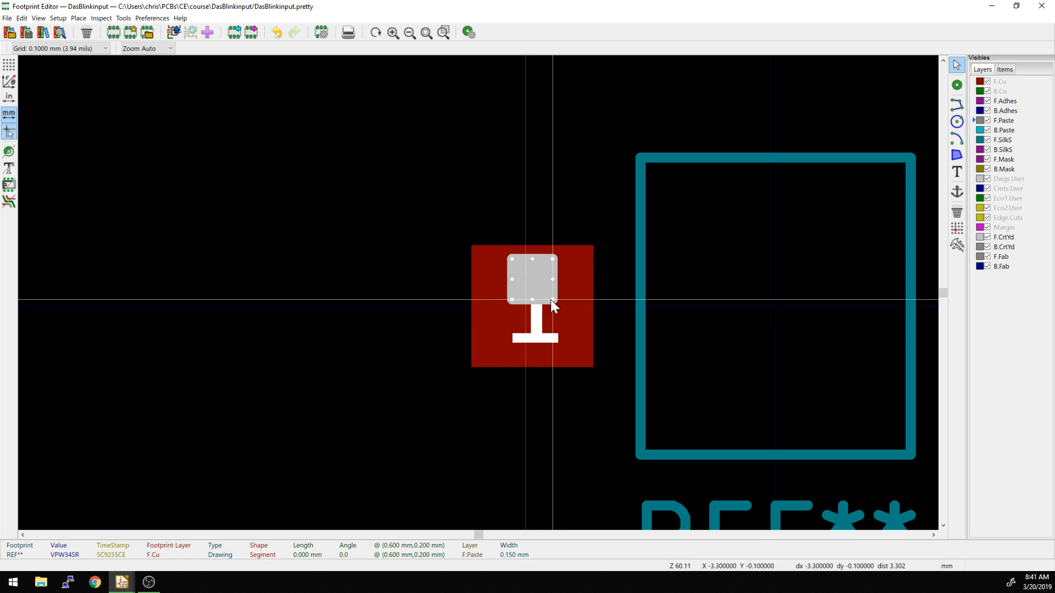
pyautogui.hotkey('ctrl', 'z')
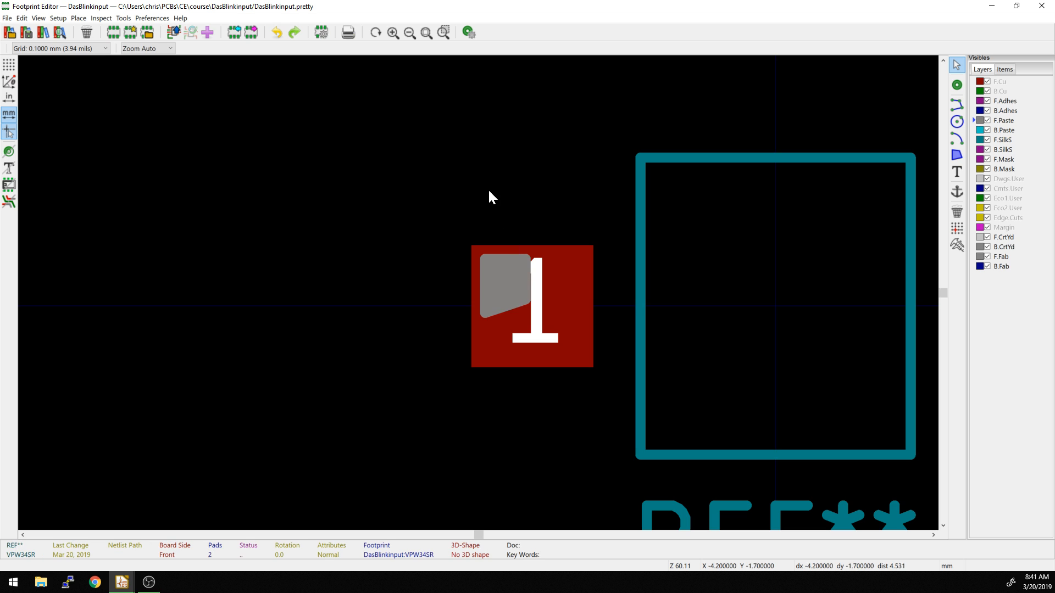
pyautogui.hotkey('ctrl', 'y')
# Try to reposition the paste polygon within pad 1, and undo the accidental shift of the pad.
pyautogui.click(521, 276)
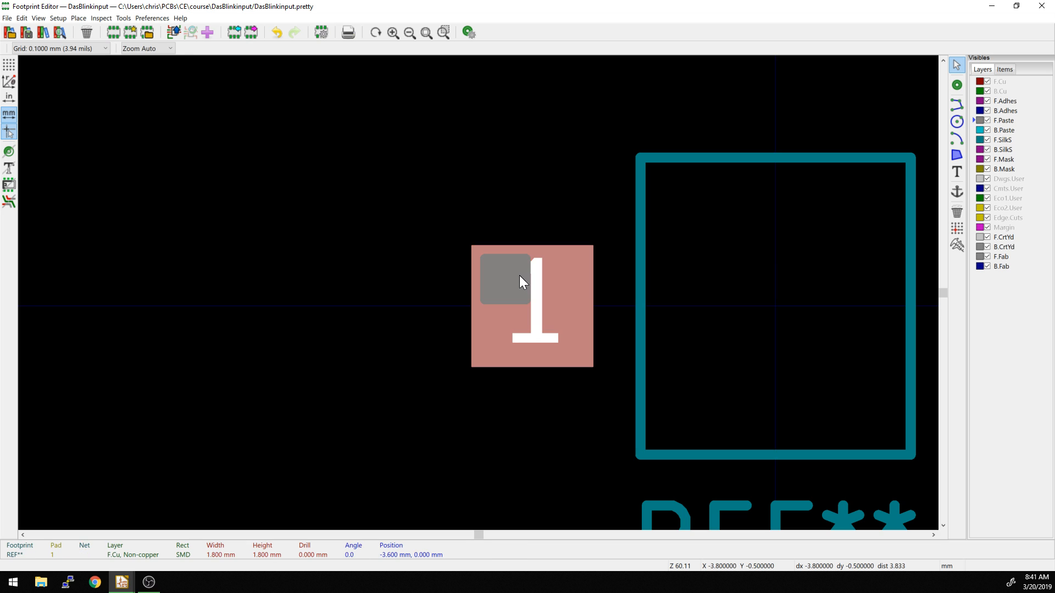
pyautogui.moveTo(520, 277); pyautogui.dragTo(533, 302)
pyautogui.click(464, 217)
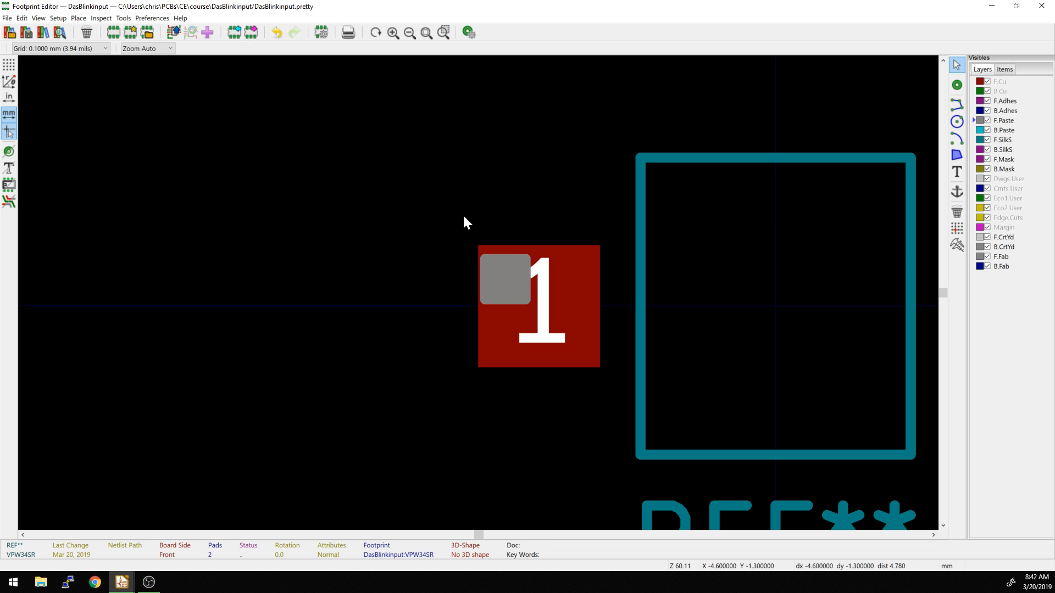
pyautogui.hotkey('ctrl', 'z')
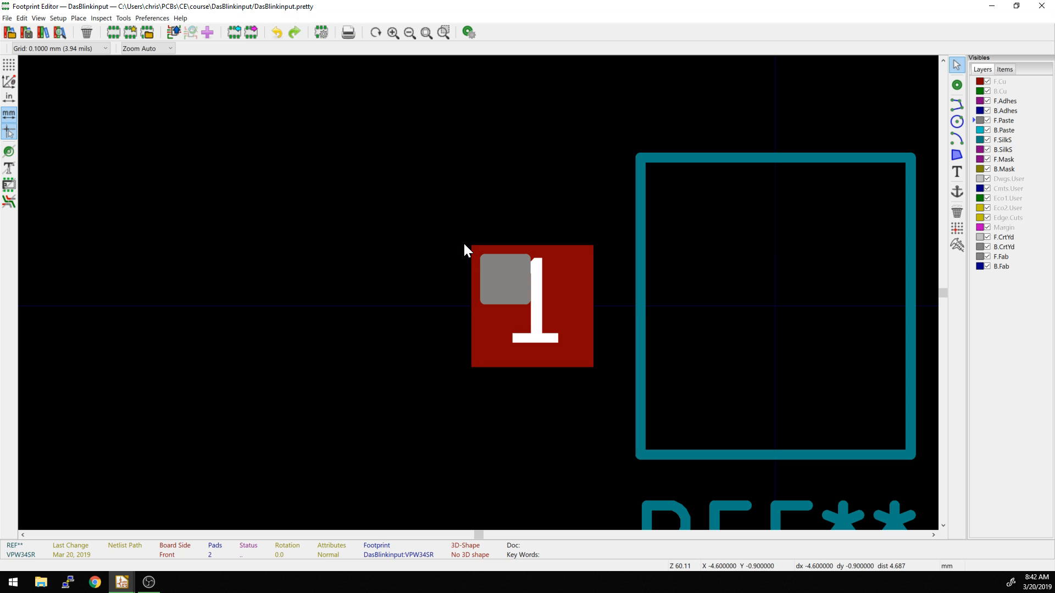
pyautogui.click(473, 254)
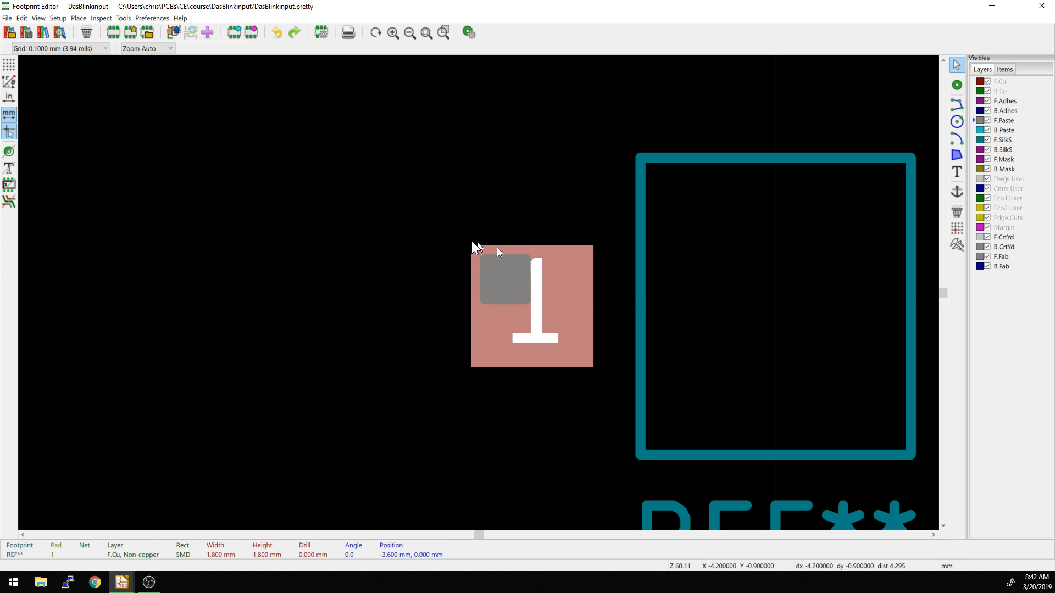
pyautogui.moveTo(445, 231); pyautogui.dragTo(531, 351)
pyautogui.moveTo(519, 285)
pyautogui.mouseDown()
pyautogui.moveTo(583, 311)
pyautogui.moveTo(502, 299)
pyautogui.moveTo(528, 297)
pyautogui.mouseUp()
pyautogui.click(598, 228)
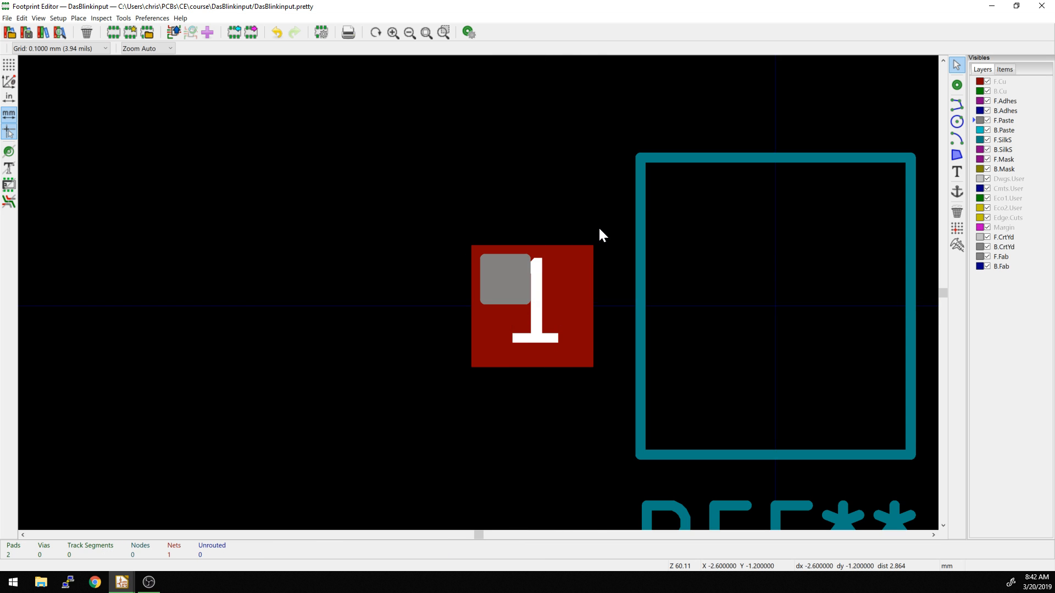
# Draw a rectangular F.Paste polygon about 0.7 by 0.6 mm over pad 1's upper-right quarter.
pyautogui.click(956, 155)
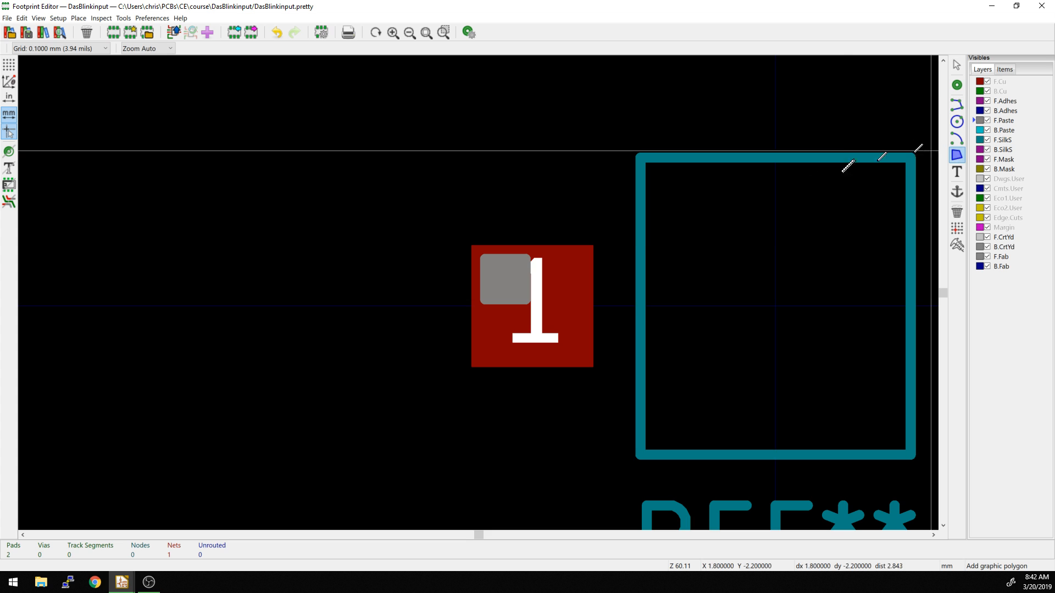
pyautogui.click(539, 259)
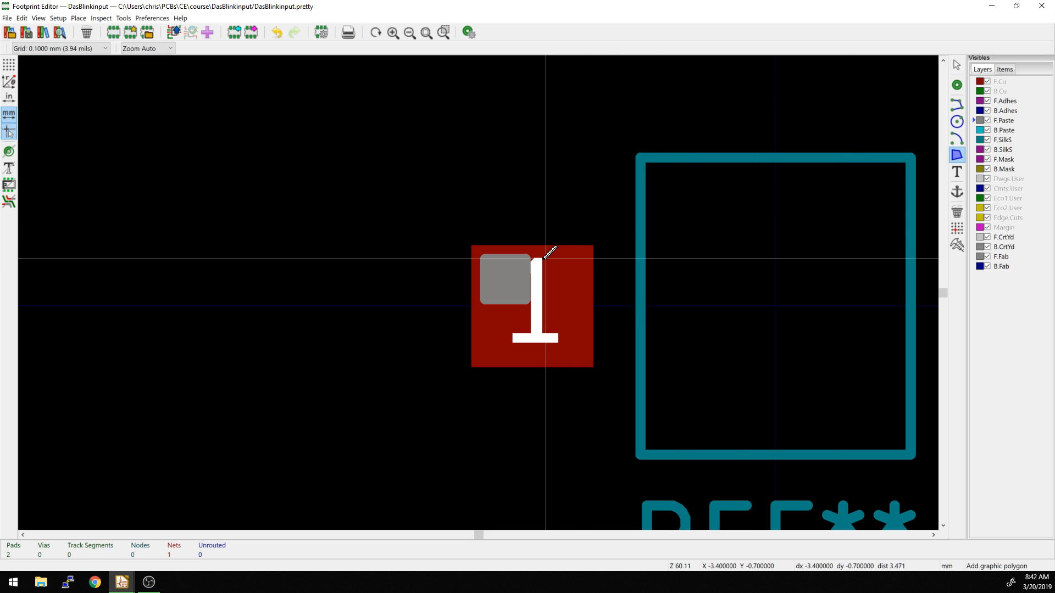
pyautogui.click(546, 300)
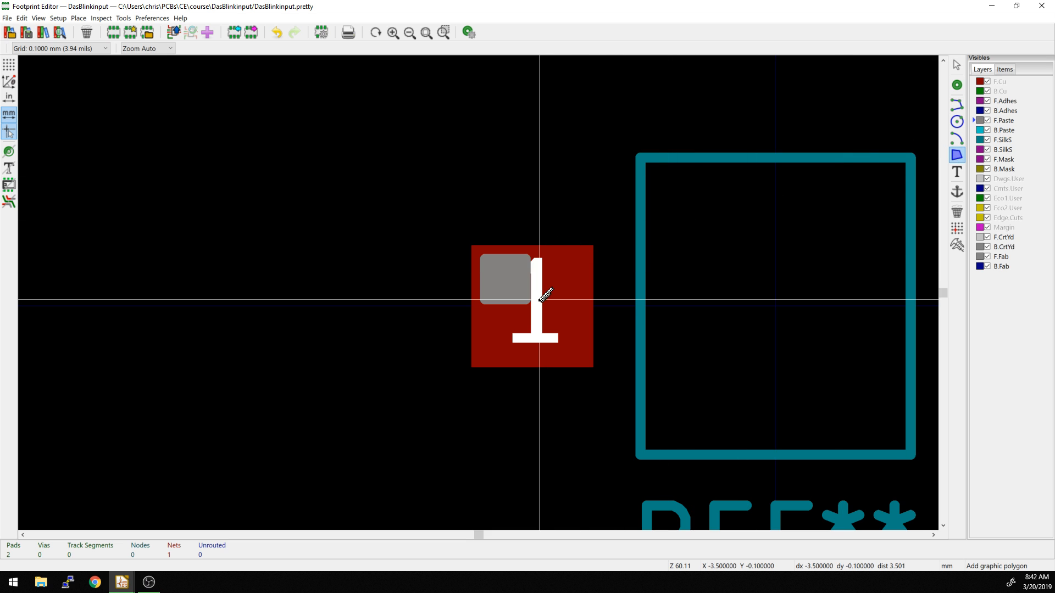
pyautogui.click(586, 300)
pyautogui.click(586, 259)
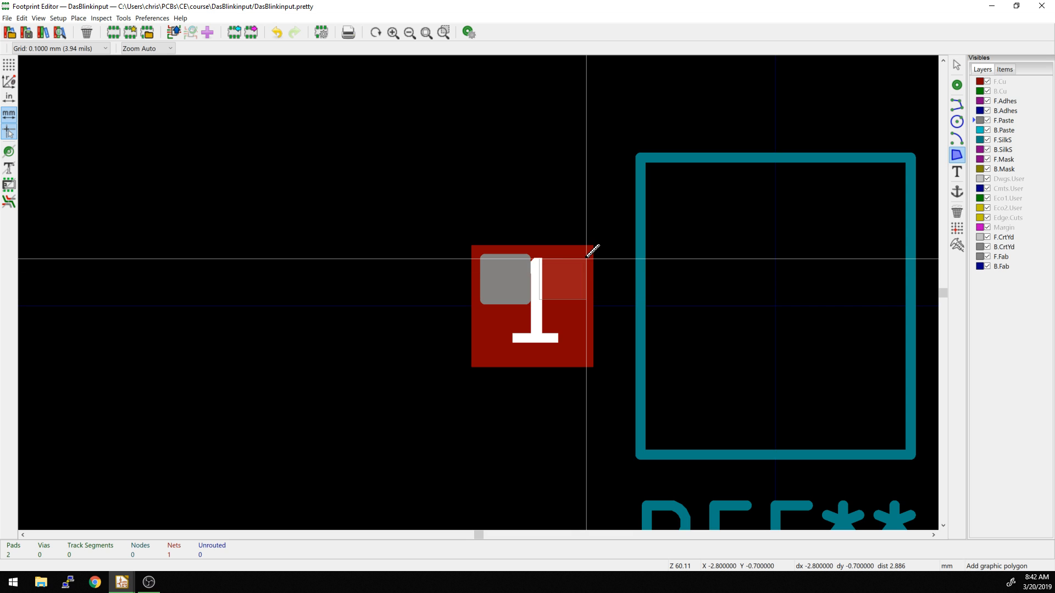
pyautogui.click(545, 259)
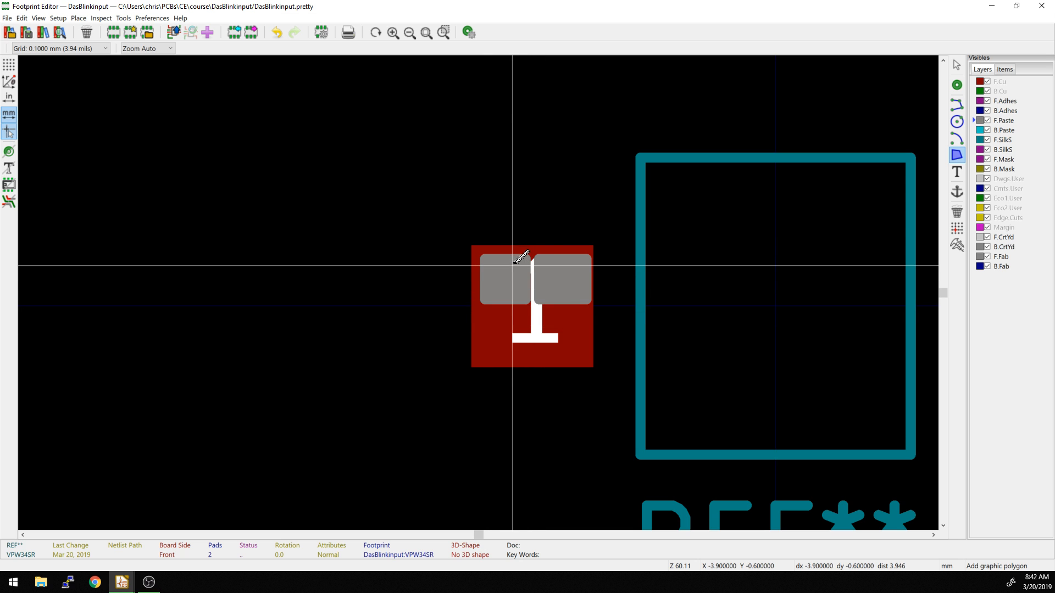
# Draw a rectangular F.Paste polygon about 0.6 by 0.7 mm over pad 1's lower-left quarter.
pyautogui.click(485, 313)
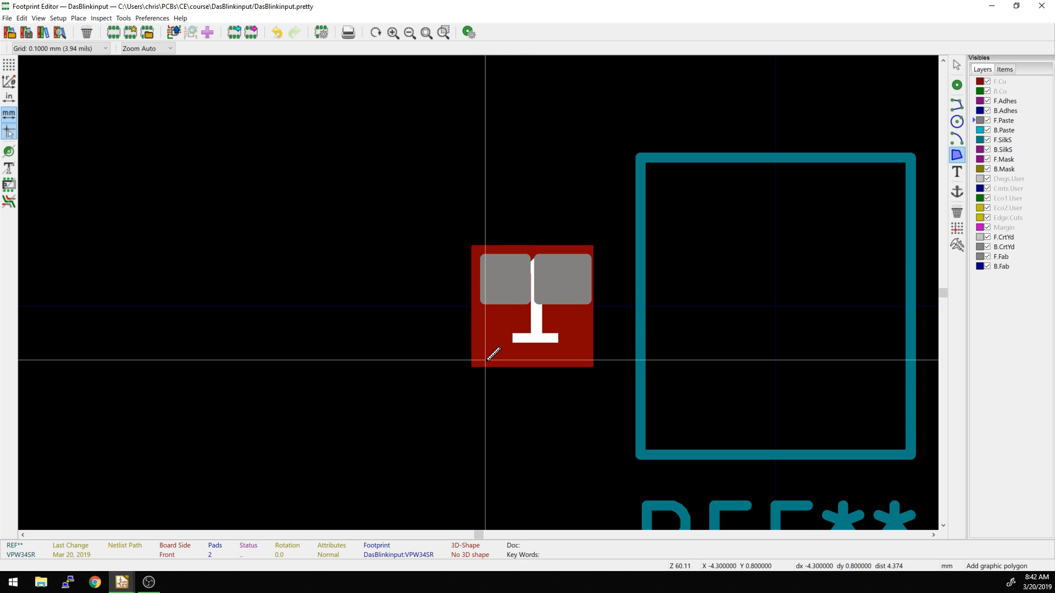
pyautogui.click(486, 360)
pyautogui.click(526, 360)
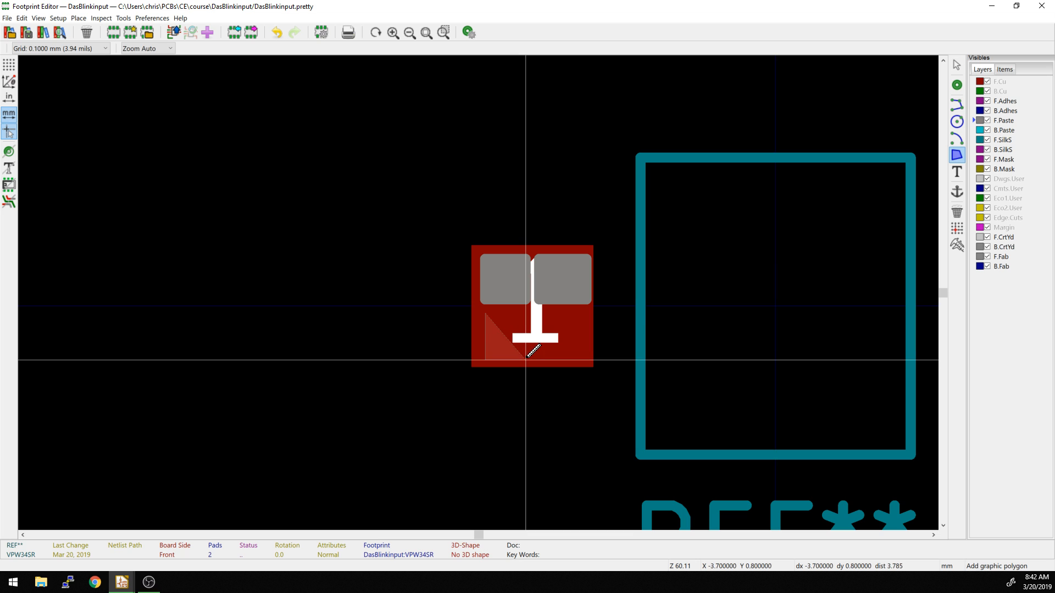
pyautogui.click(526, 314)
pyautogui.click(485, 314)
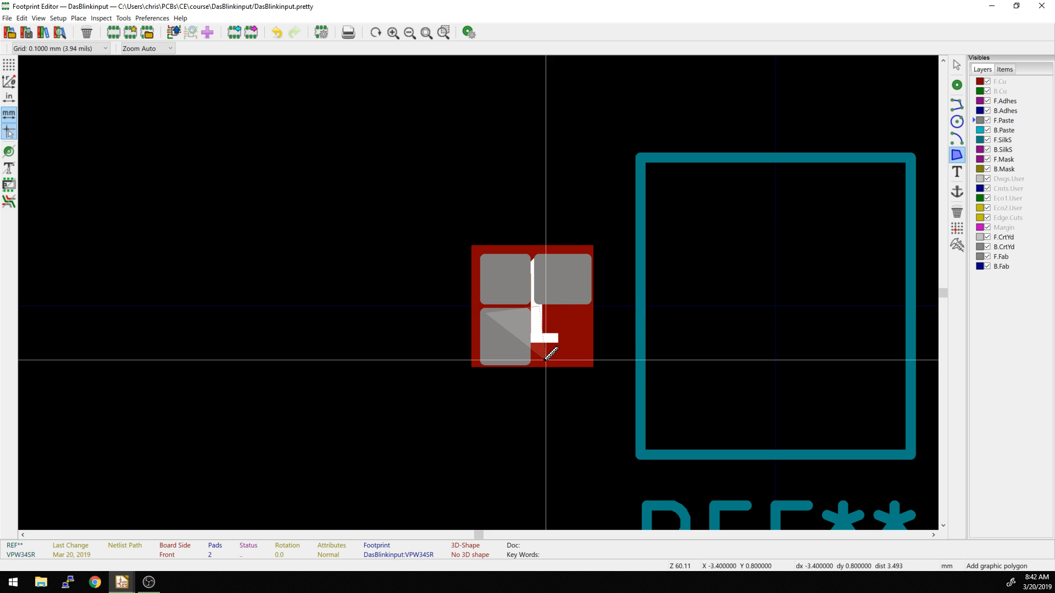
# Draw a square F.Paste polygon about 0.7 by 0.7 mm over pad 1's lower-right quarter and finish polygon drawing.
pyautogui.click(539, 312)
pyautogui.click(540, 360)
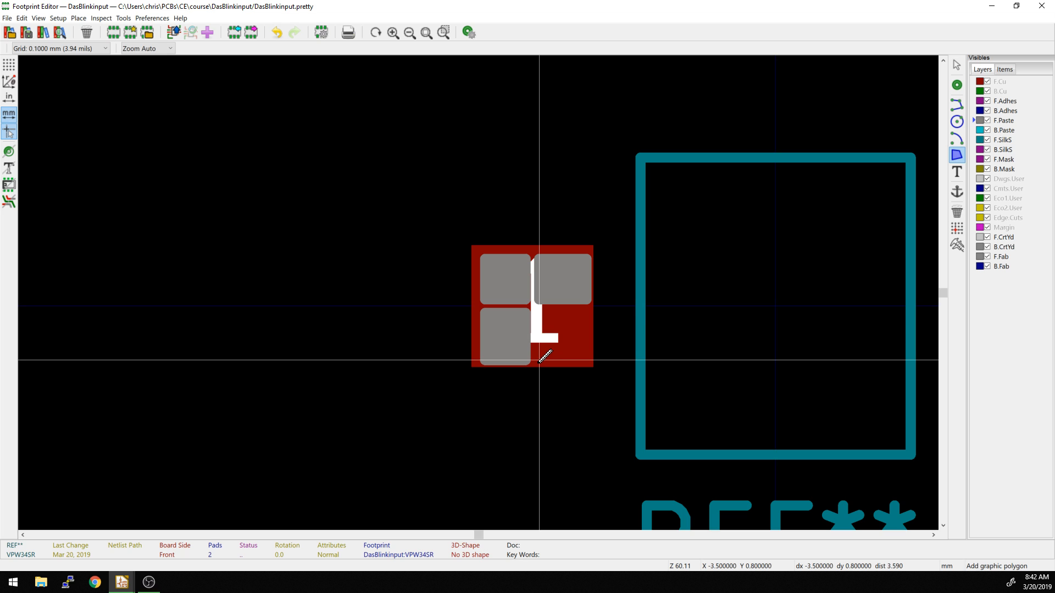
pyautogui.click(586, 359)
pyautogui.click(587, 313)
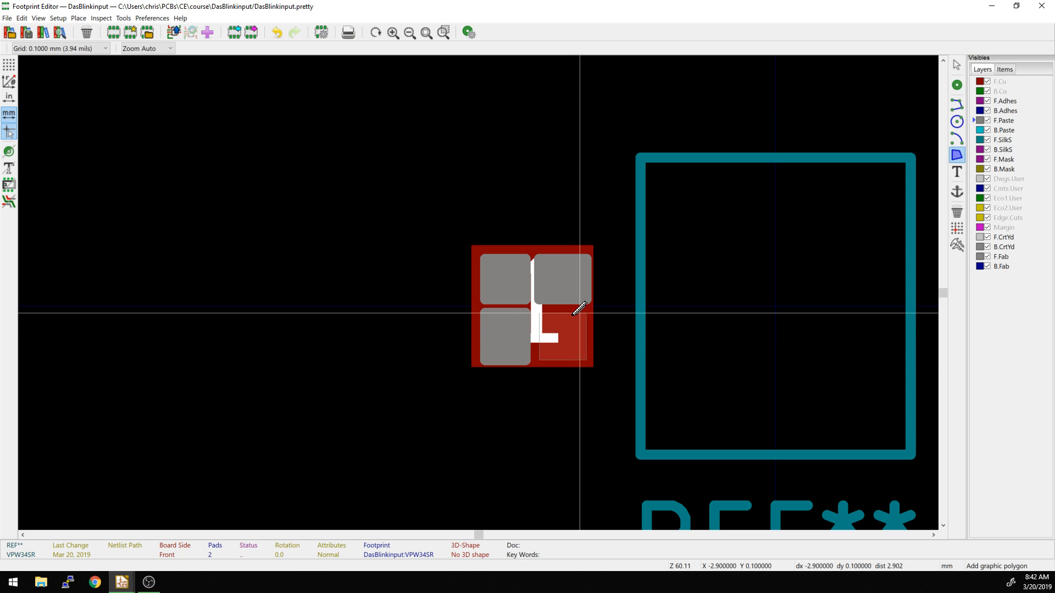
pyautogui.click(540, 311)
pyautogui.press('Escape')
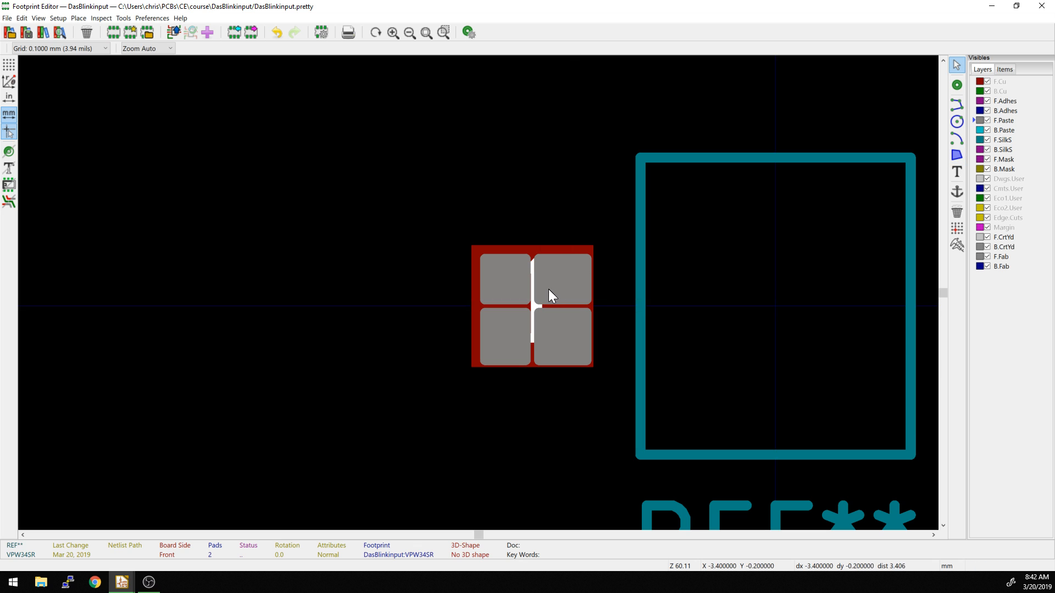
# Save the footprint under the name VPW34SR-mod in the DasBlinkinput library.
pyautogui.click(546, 282)
pyautogui.click(434, 285)
pyautogui.hotkey('ctrl', 's')
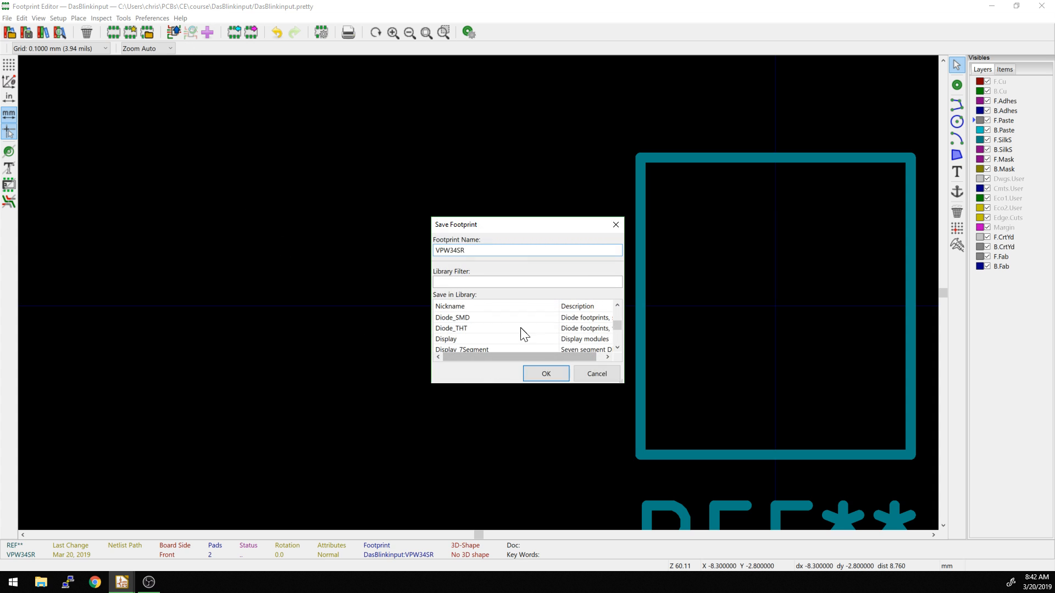
pyautogui.click(508, 251)
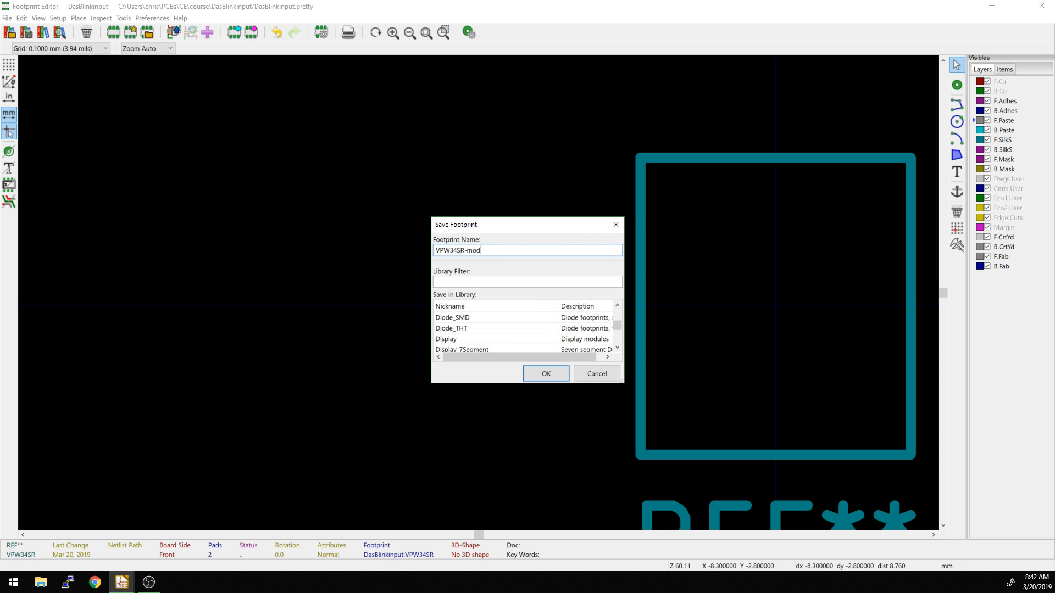
pyautogui.press('Return')
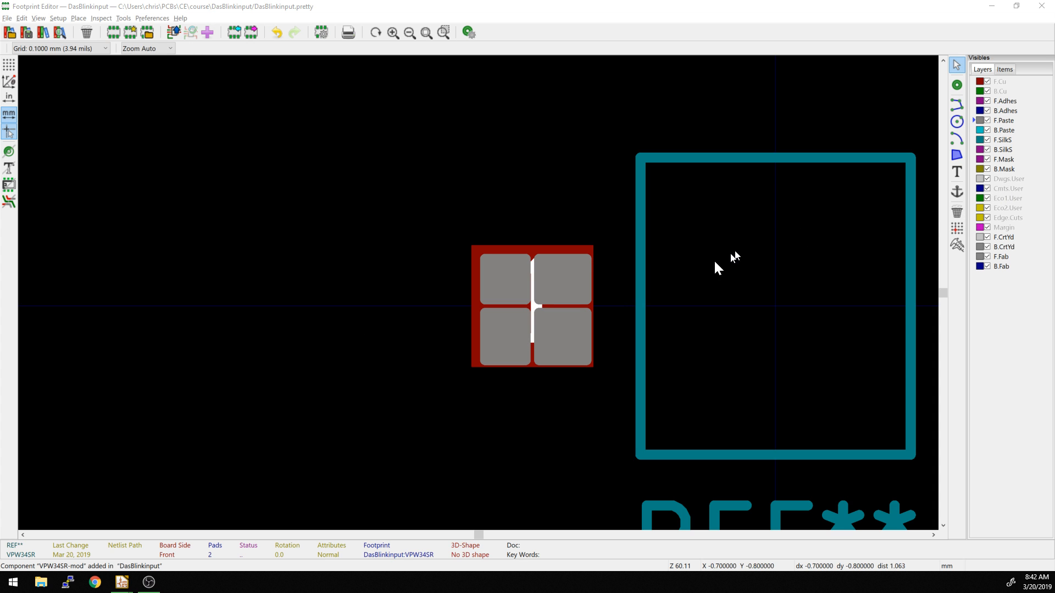
# Switch to the Pcbnew board layout and place the VPW34SR-mod footprint from the DasBlinkinput library in the empty area right of the board.
pyautogui.hotkey('alt', 'Tab')
pyautogui.scroll(-3, 482, 324)
pyautogui.scroll(3, 477, 295)
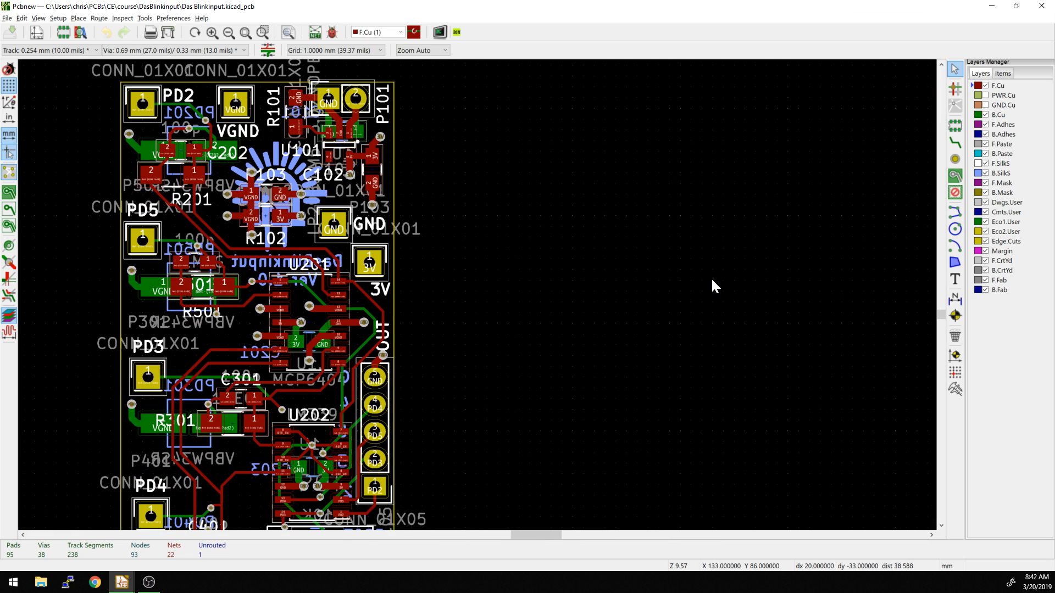
pyautogui.press('o')
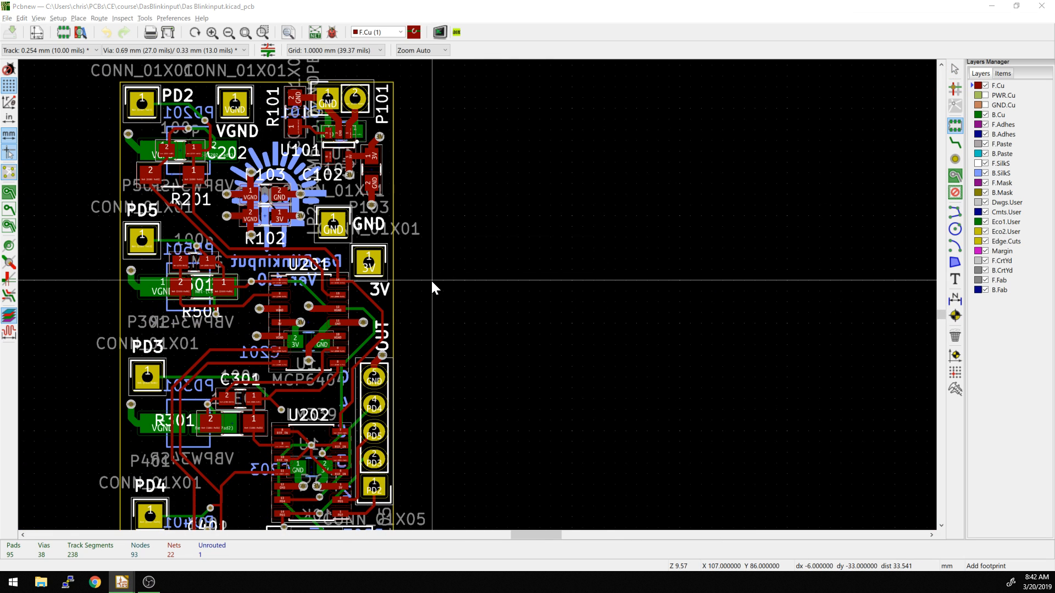
pyautogui.click(432, 280)
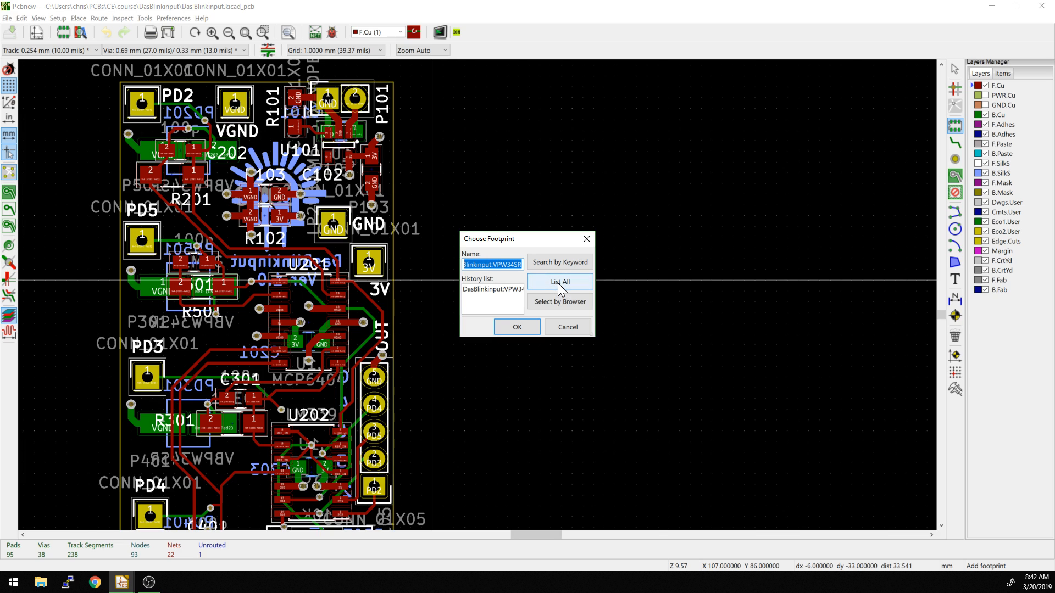
pyautogui.click(550, 300)
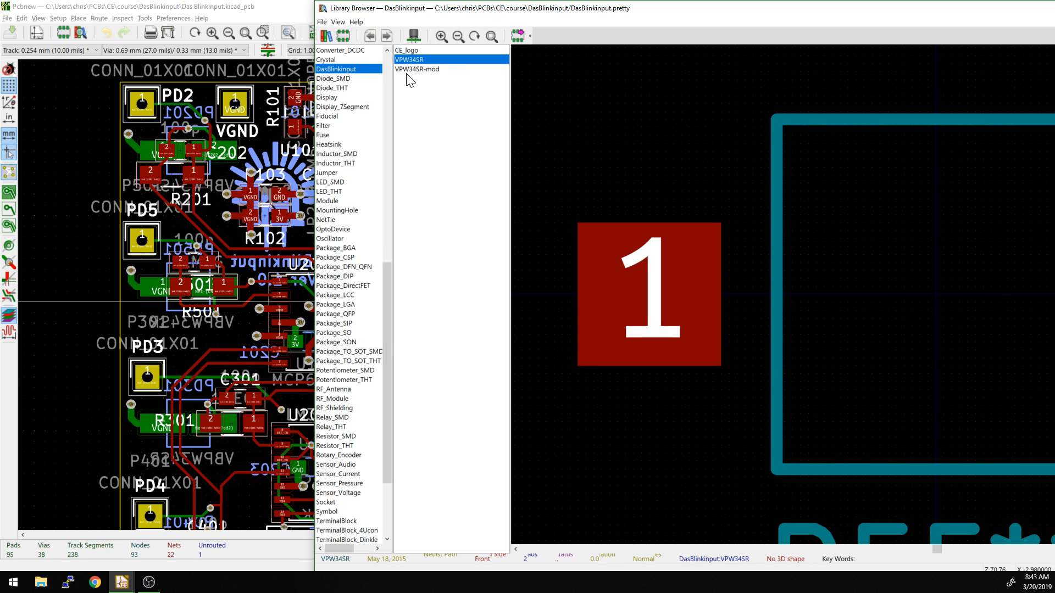
pyautogui.click(410, 69)
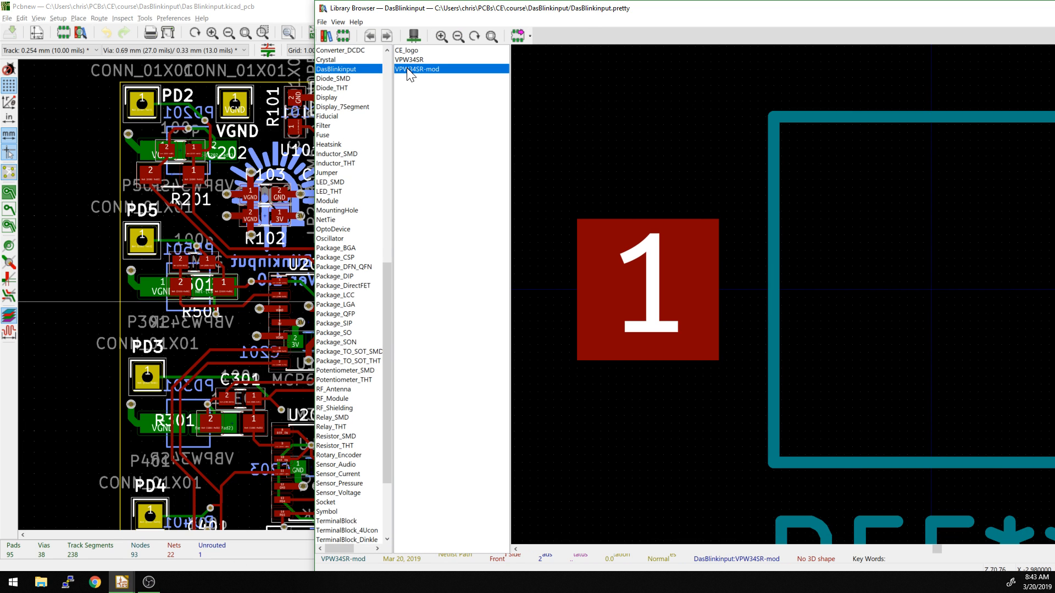
pyautogui.doubleClick(406, 68)
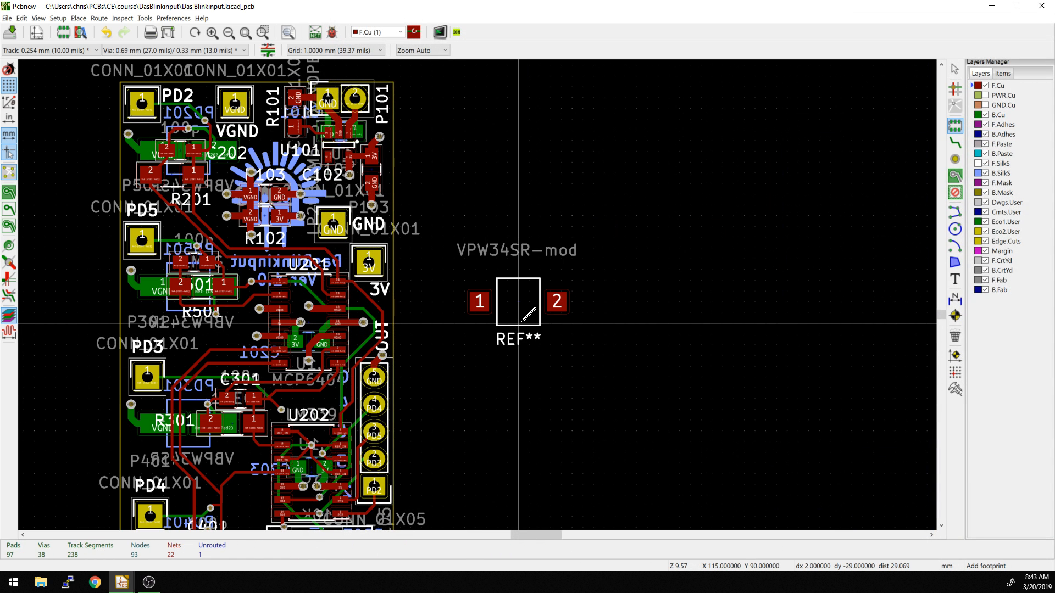
pyautogui.press('Escape')
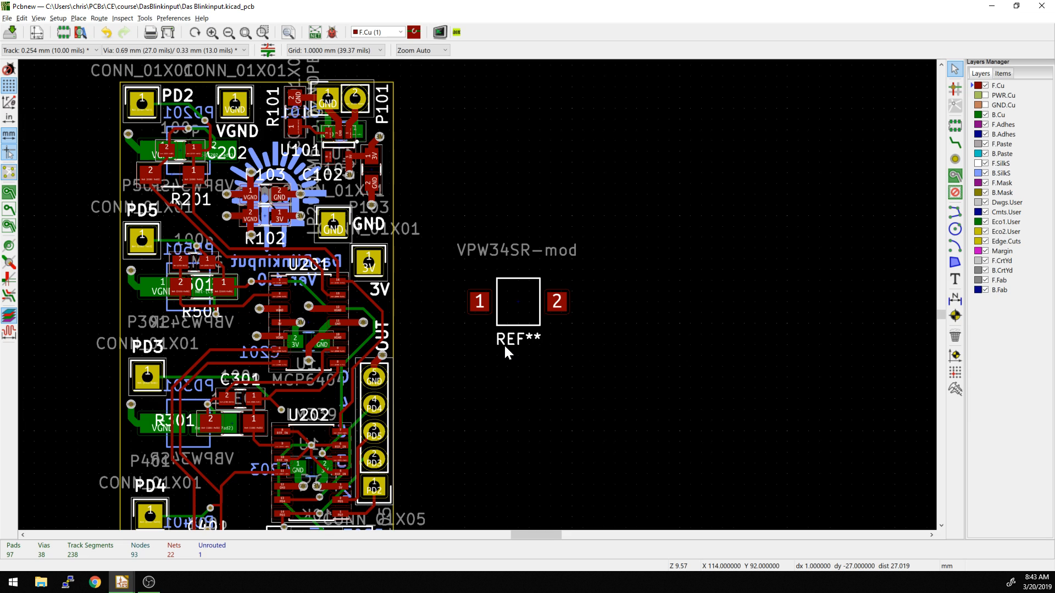
# Examine the placed VPW34SR-mod footprint in the 3D viewer, comparing the divided solder paste on pad 1 with pad 2 from several angles.
pyautogui.hotkey('alt', '3')
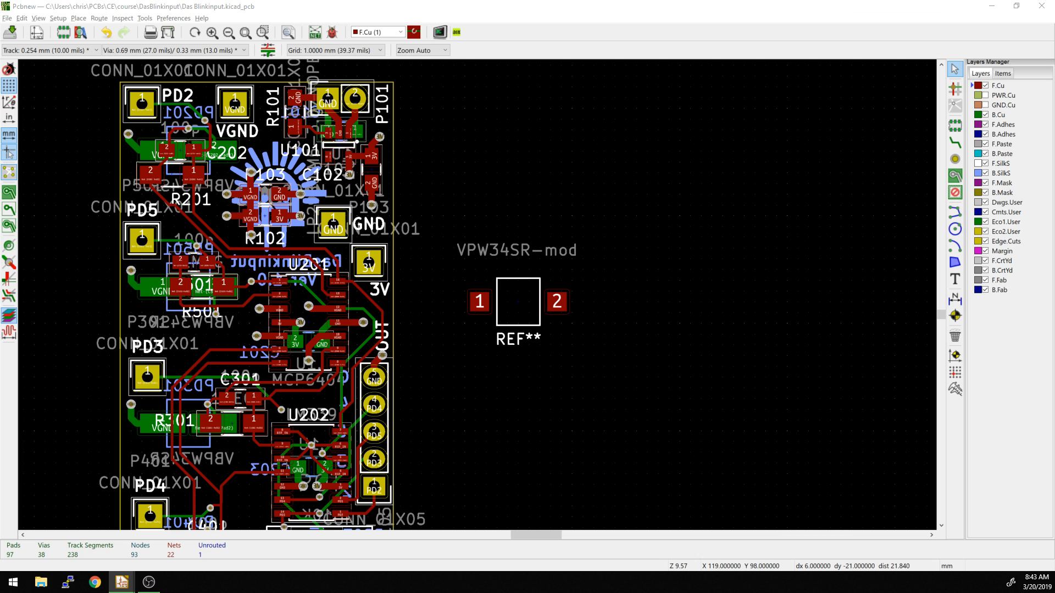
pyautogui.scroll(5, 569, 256)
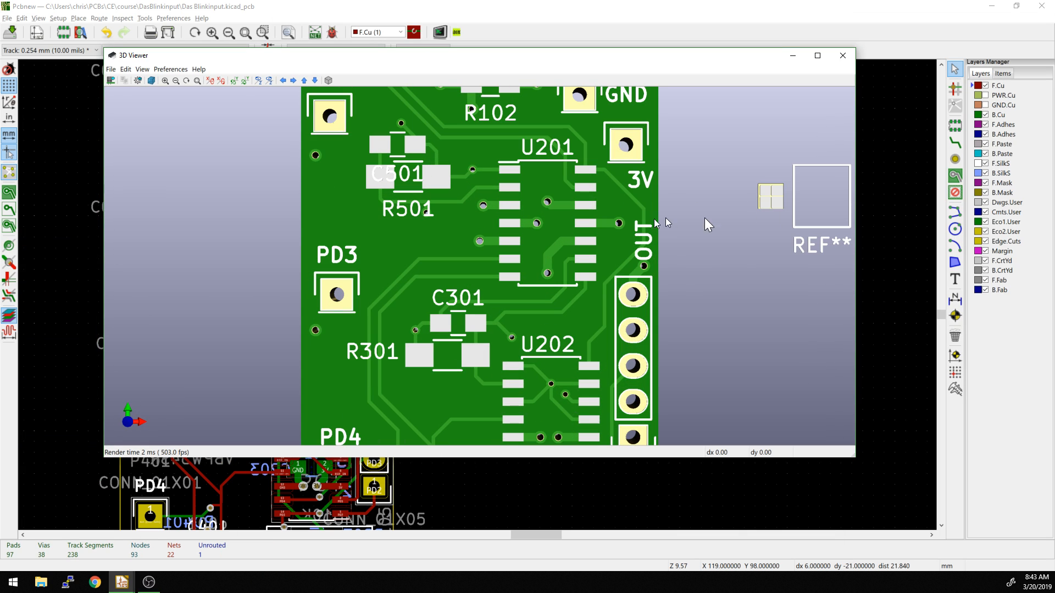
pyautogui.scroll(2, 704, 218)
pyautogui.scroll(3, 731, 212)
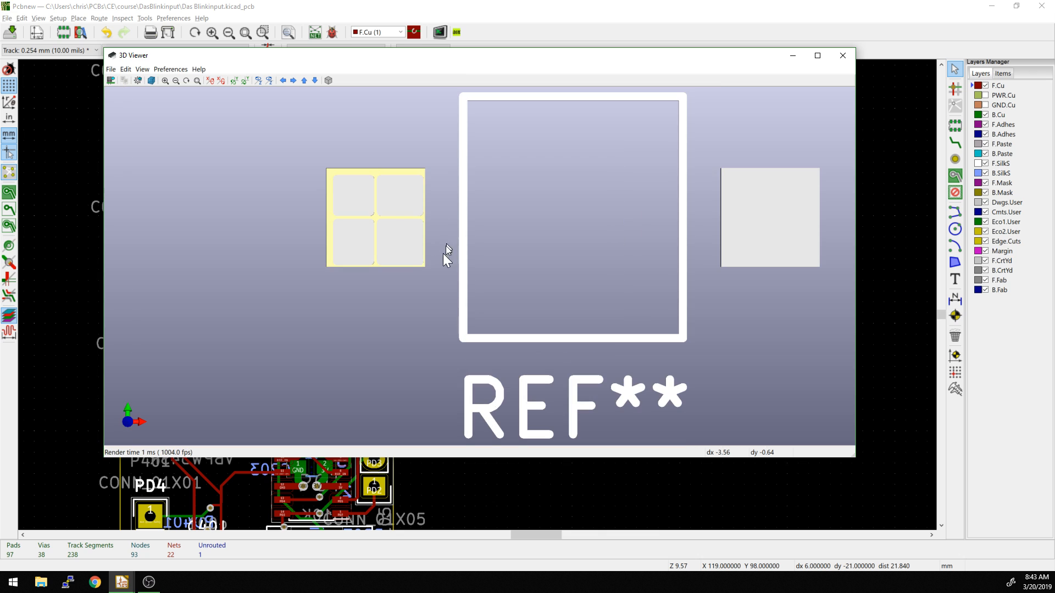
pyautogui.moveTo(445, 250); pyautogui.dragTo(414, 285)
pyautogui.scroll(5, 476, 295)
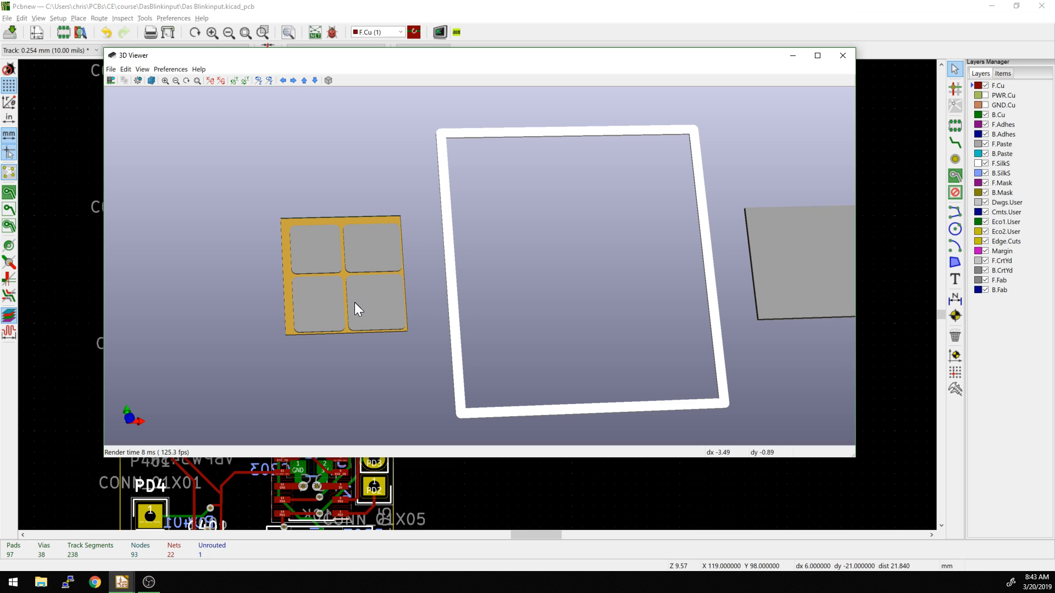
pyautogui.scroll(-3, 341, 296)
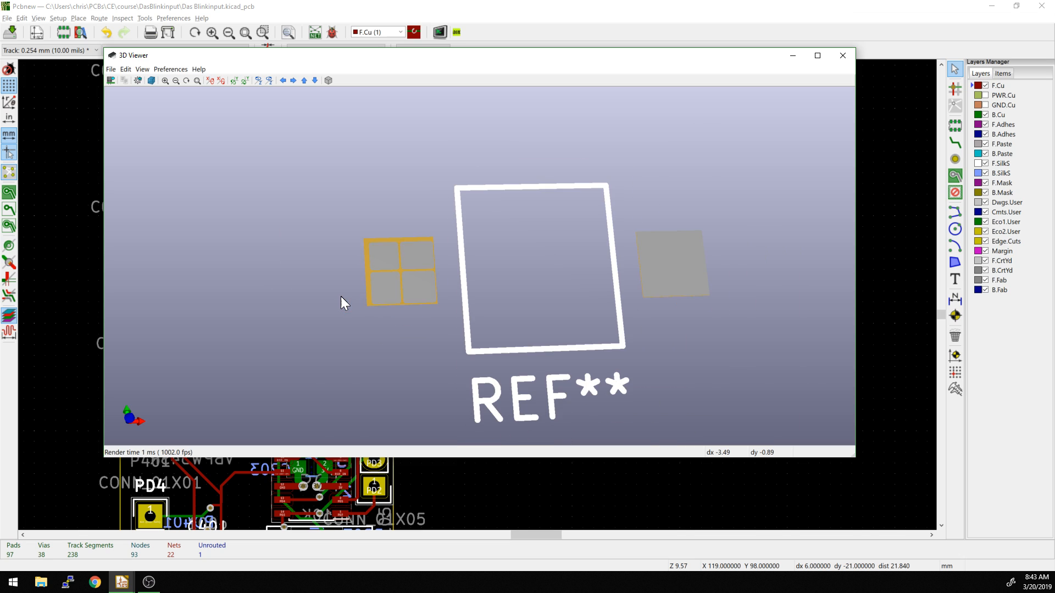
pyautogui.moveTo(341, 296); pyautogui.dragTo(477, 291)
pyautogui.moveTo(441, 328); pyautogui.dragTo(527, 317)
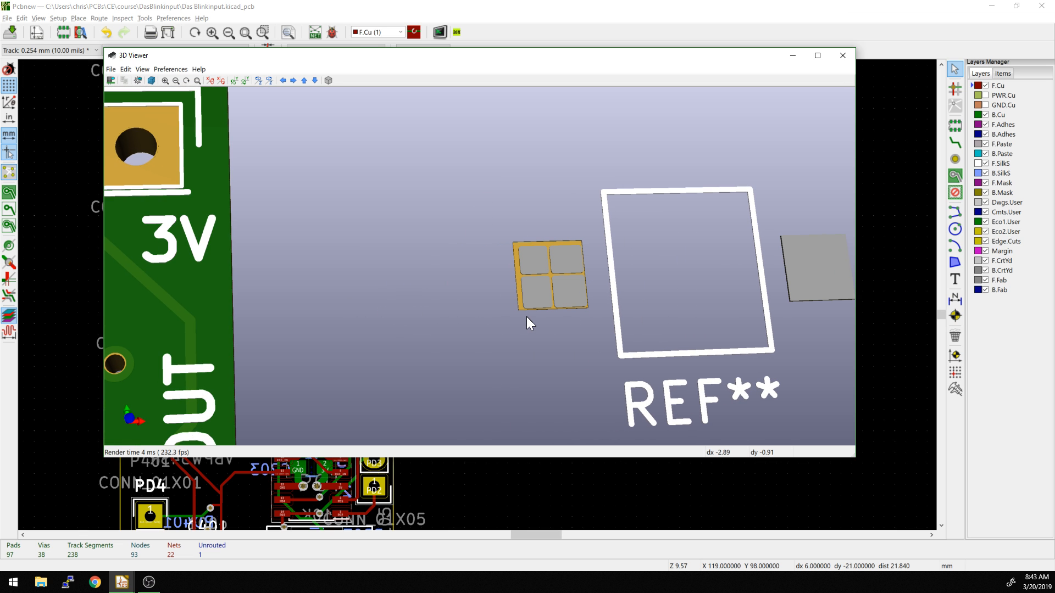